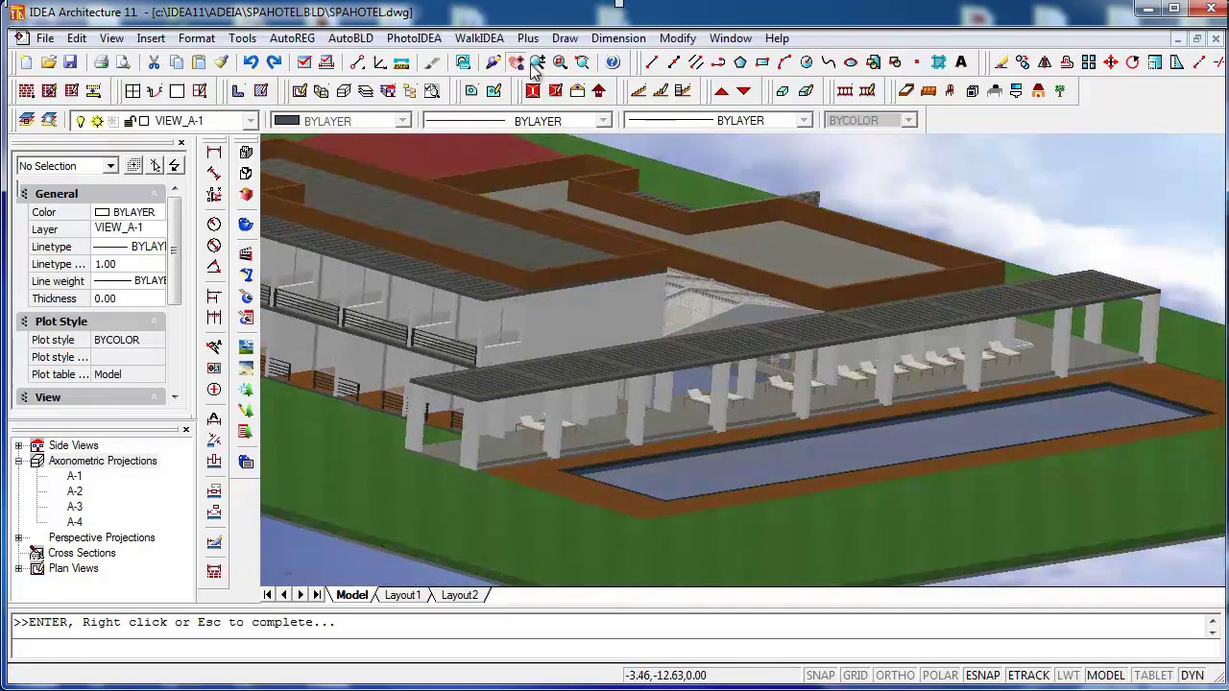
- Inspect the pool terrace and its sun loungers up close in the shaded axonometric view
left_click_drag(987, 353, 612, 384)
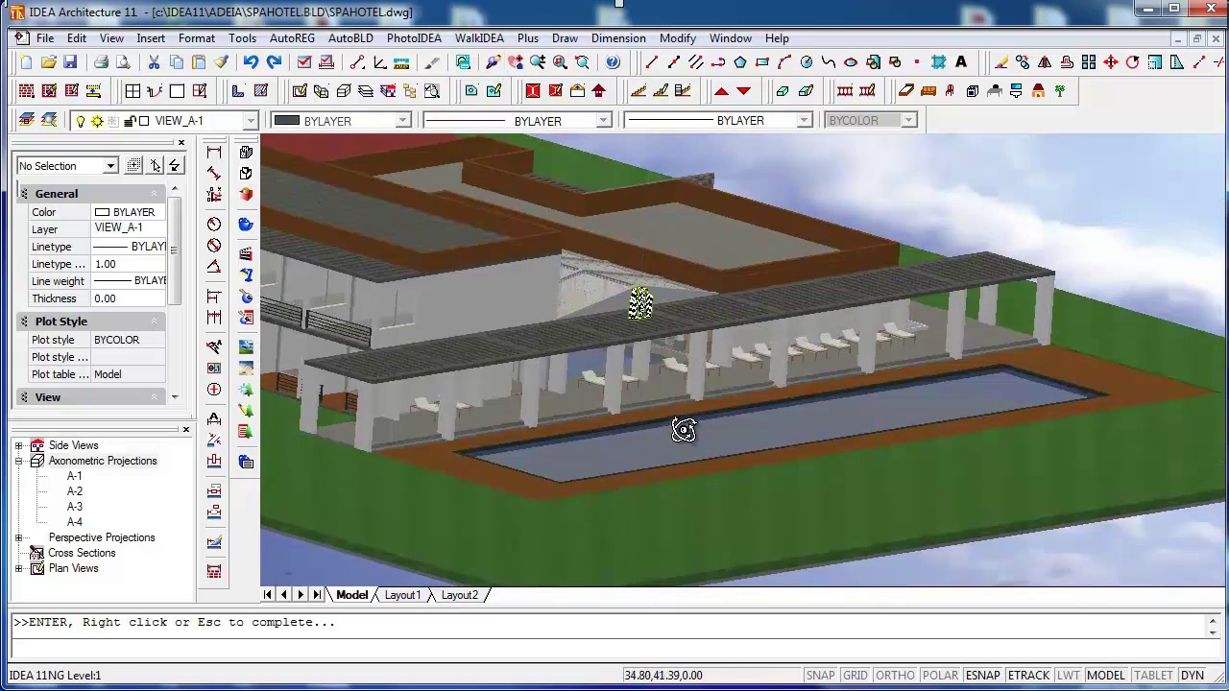
left_click_drag(683, 430, 663, 387)
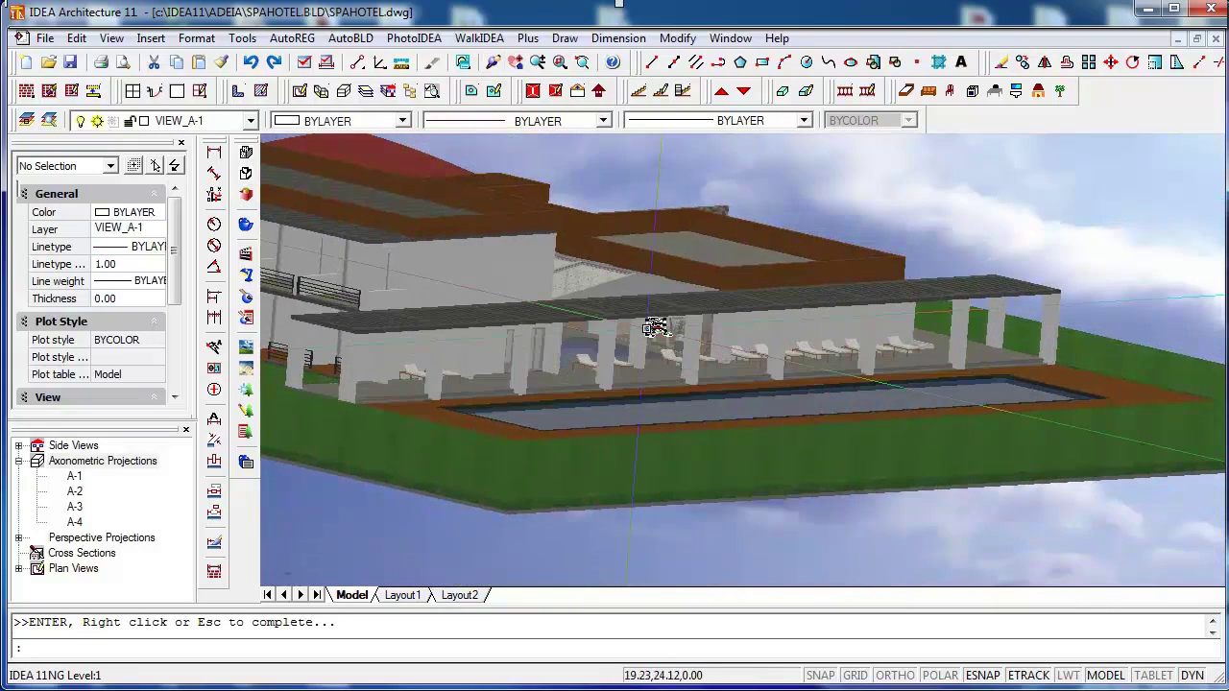
scroll(653, 328, "up", 3)
scroll(778, 365, "up", 3)
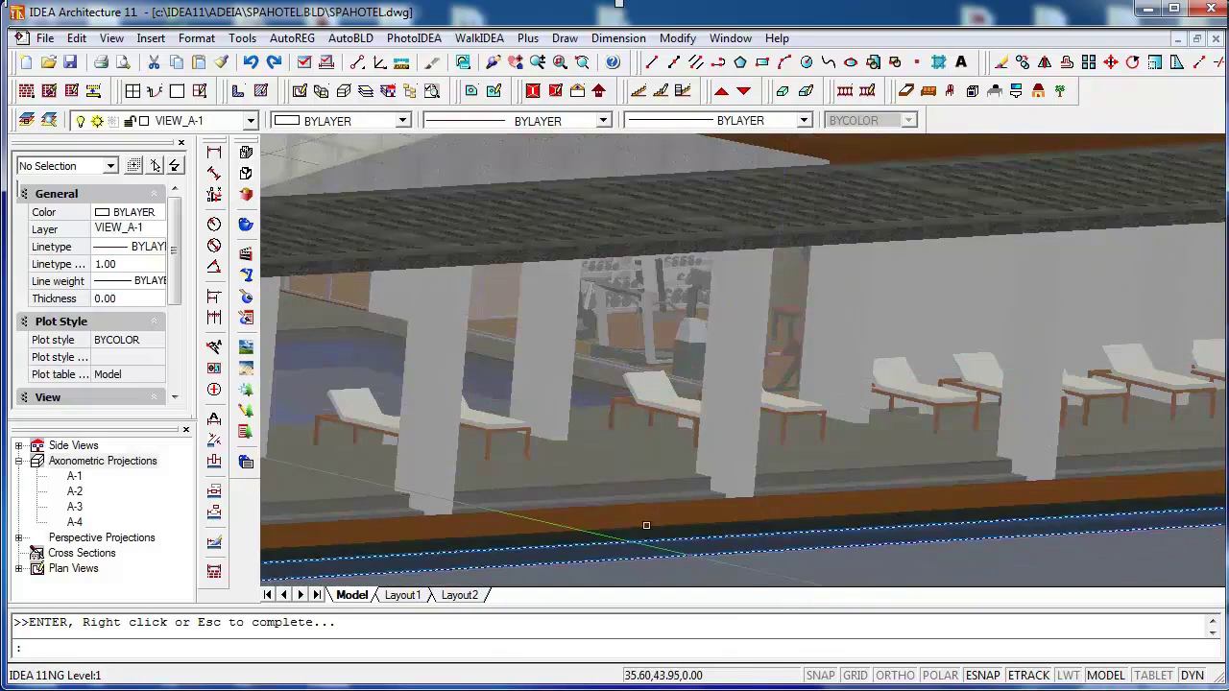
left_click(511, 159)
- Create a cross section named section-1 along a horizontal line through the whole building, just below the pool terrace in plan
left_click(351, 38)
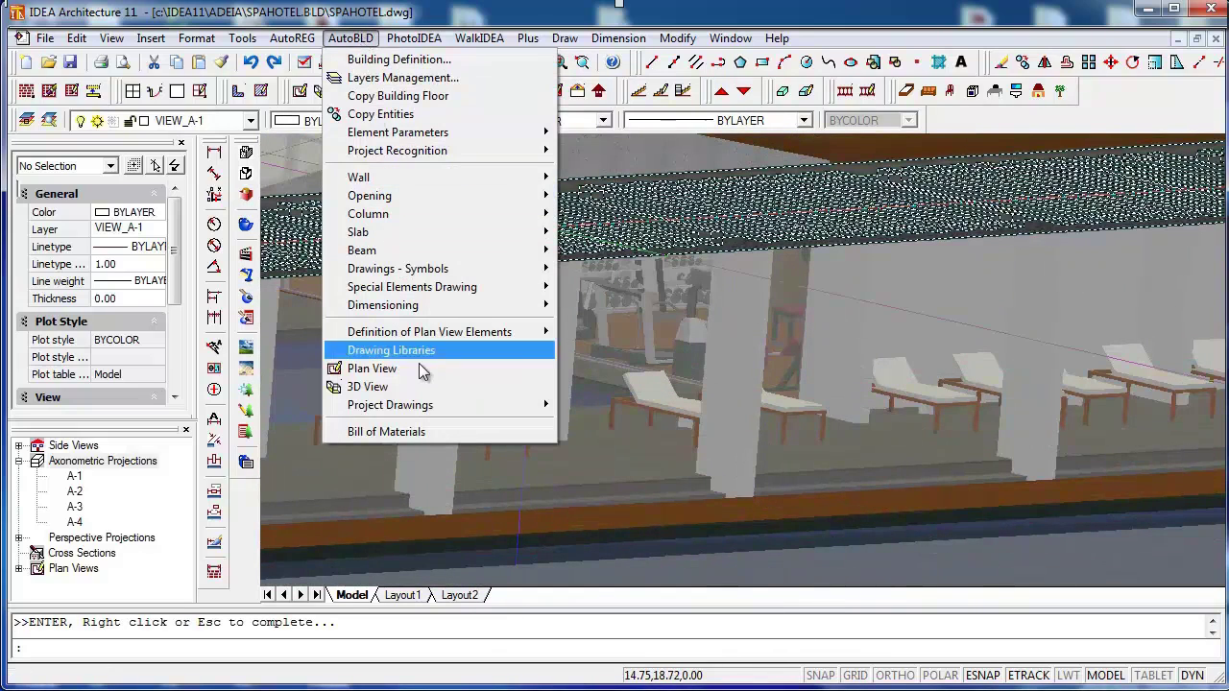
mouse_move(452, 407)
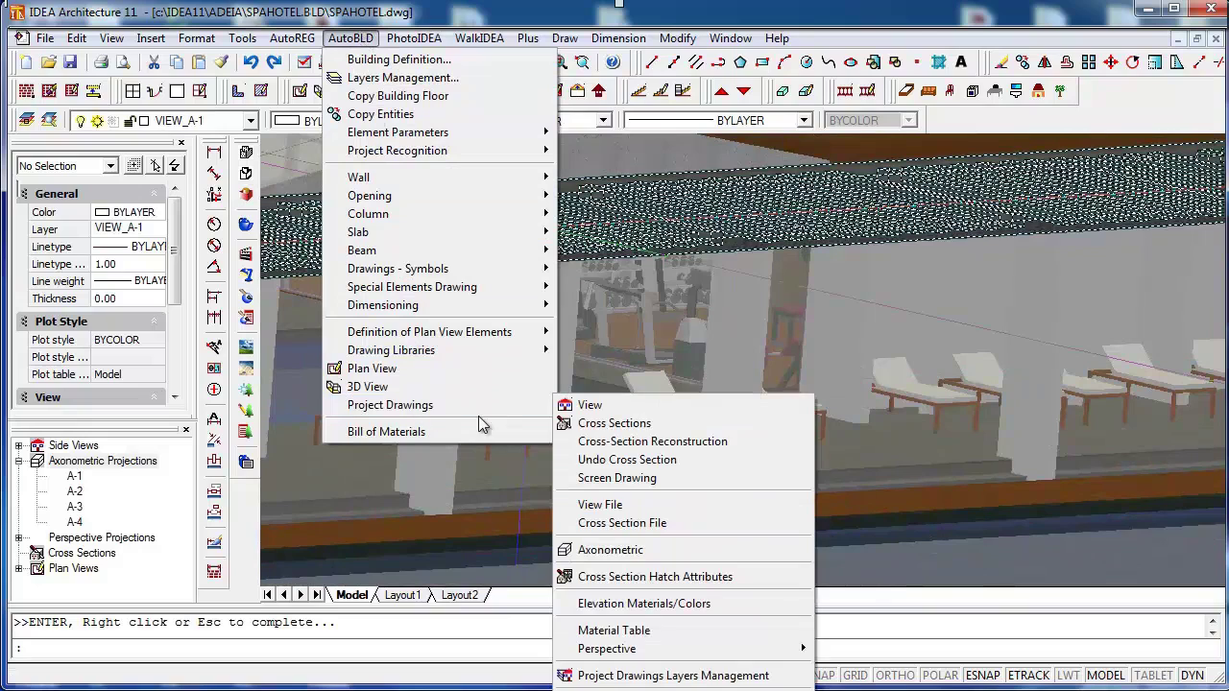
left_click(592, 424)
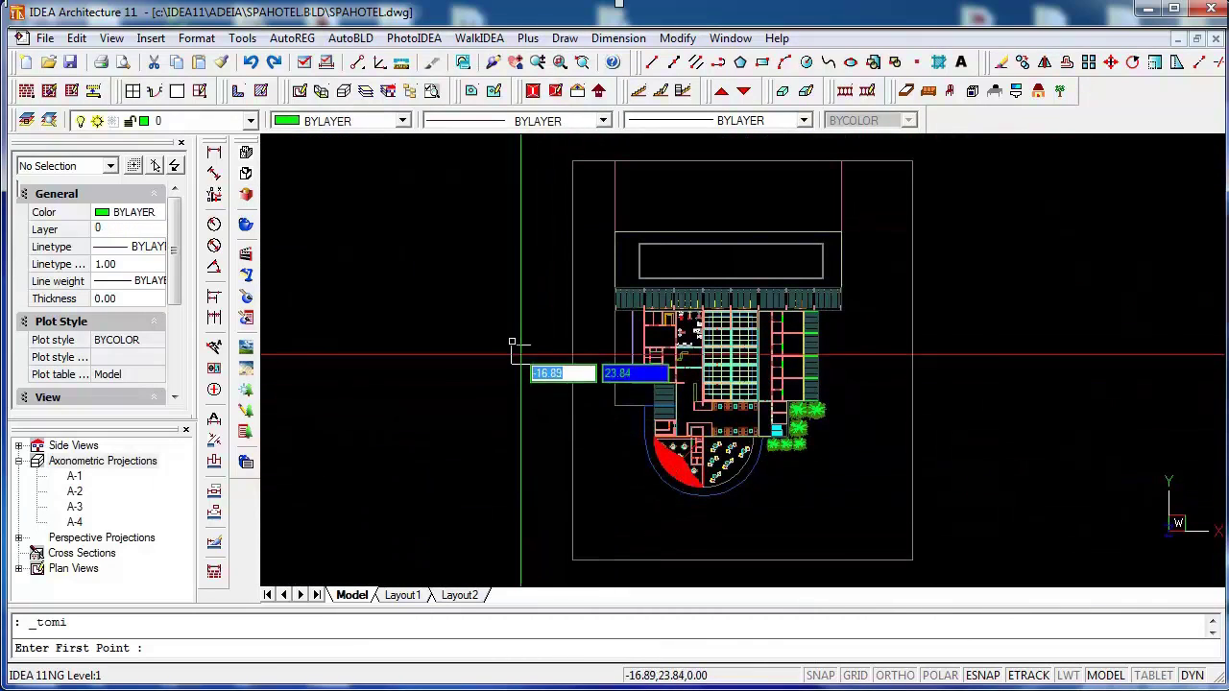
left_click(400, 324)
left_click(1002, 336)
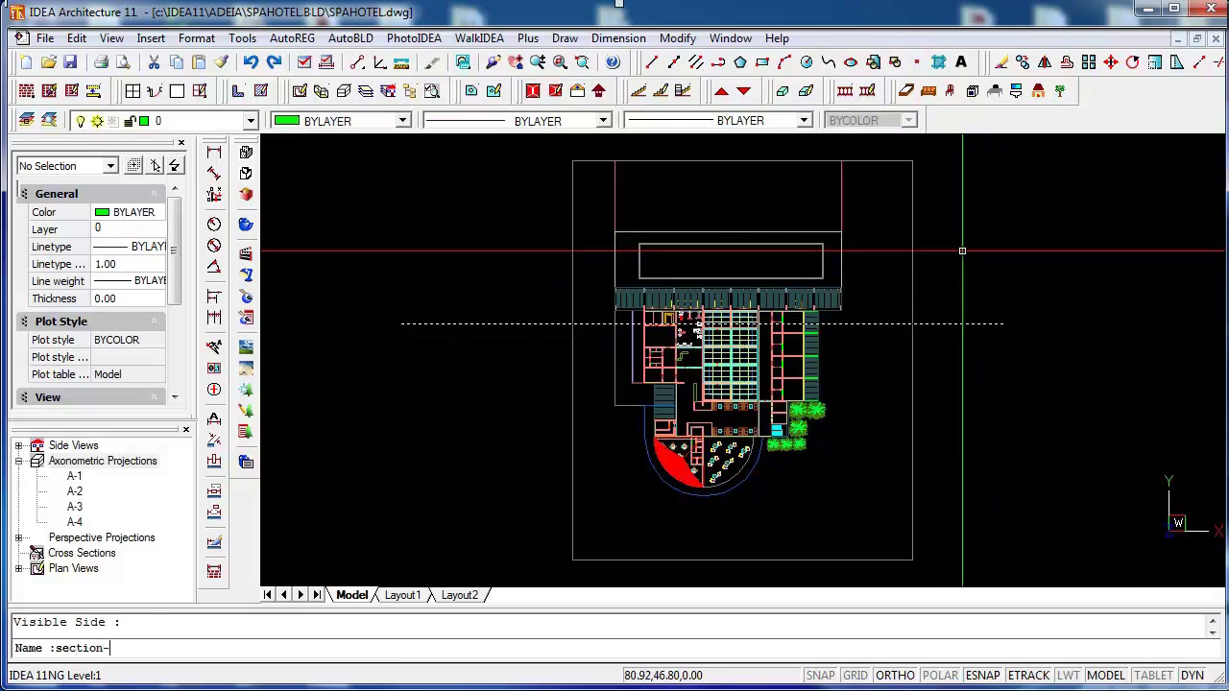
type("1")
key("Return")
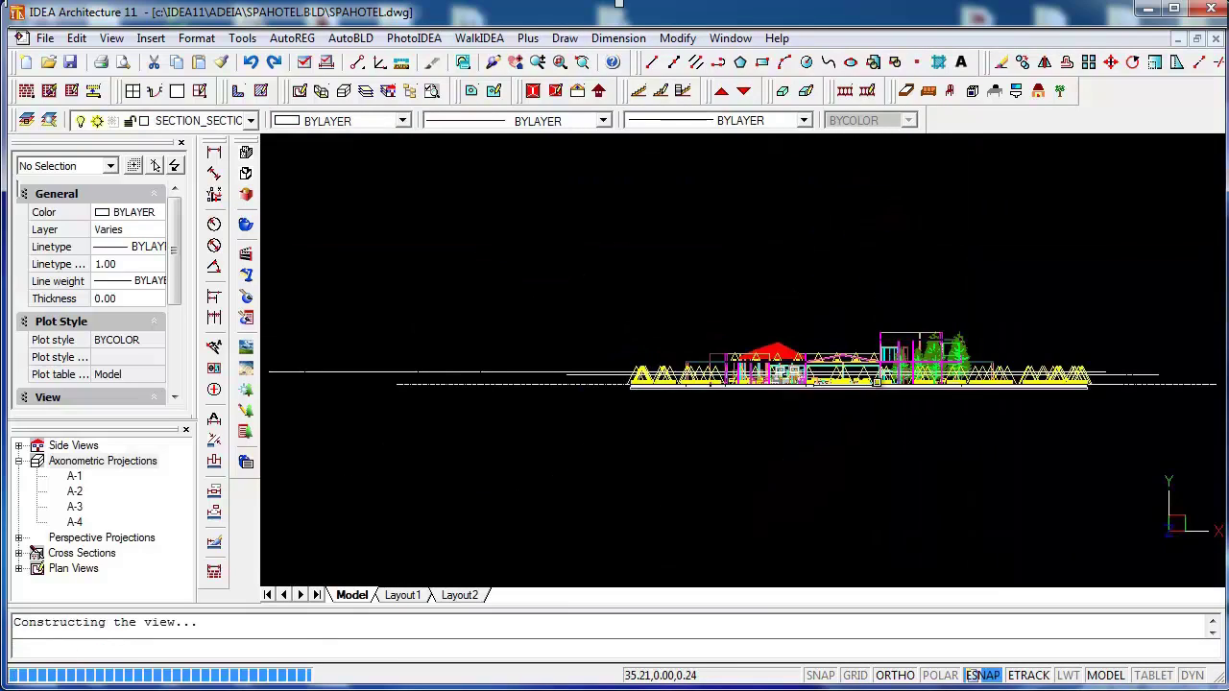
scroll(845, 422, "up", 5)
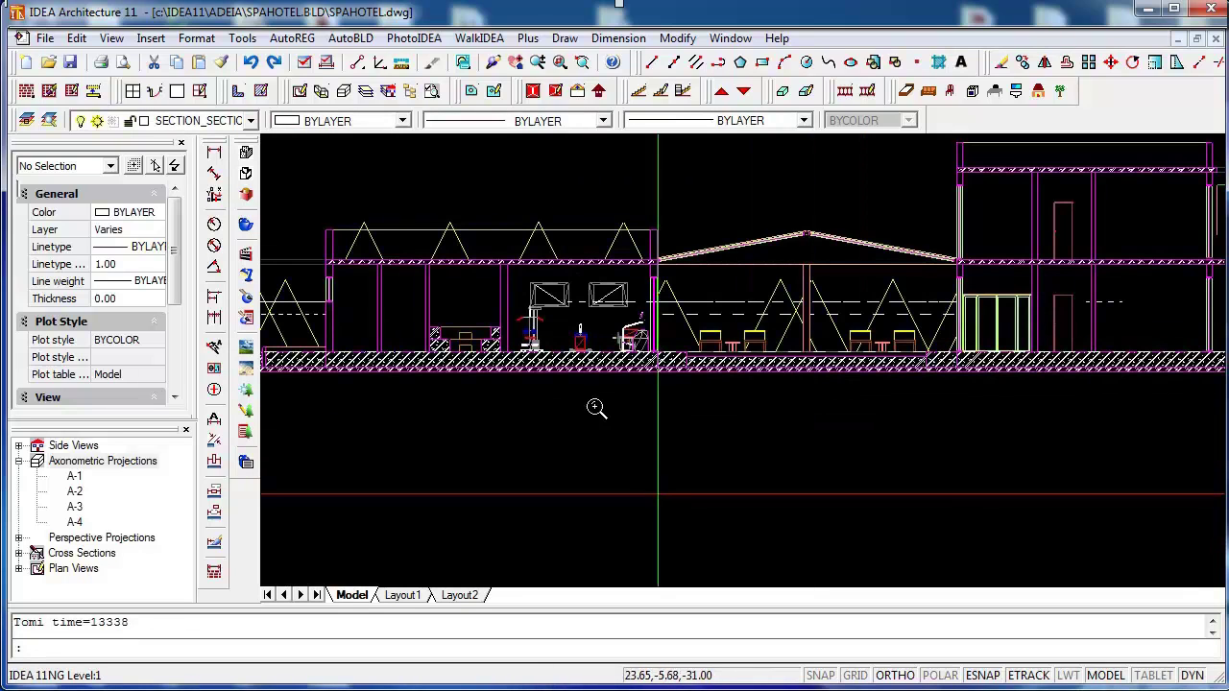
- Return to the plan view and save the project drawing layer settings for SECTION-1 with Landscape Objects turned off
left_click(298, 96)
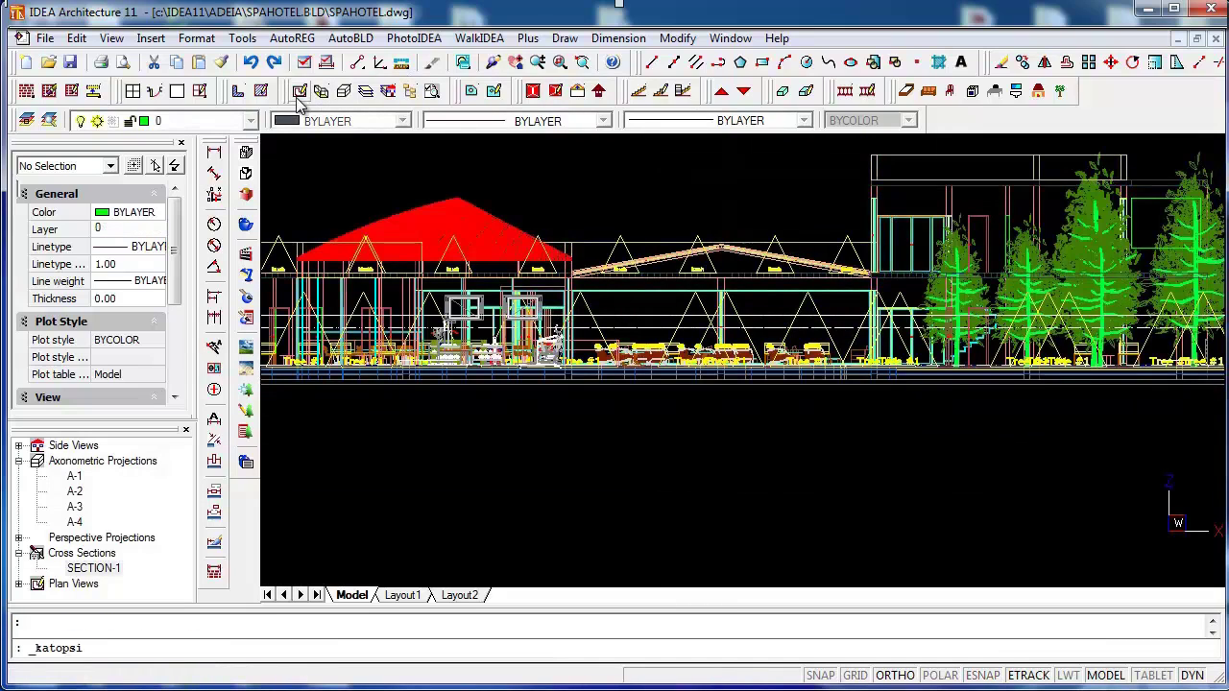
left_click(350, 39)
mouse_move(437, 408)
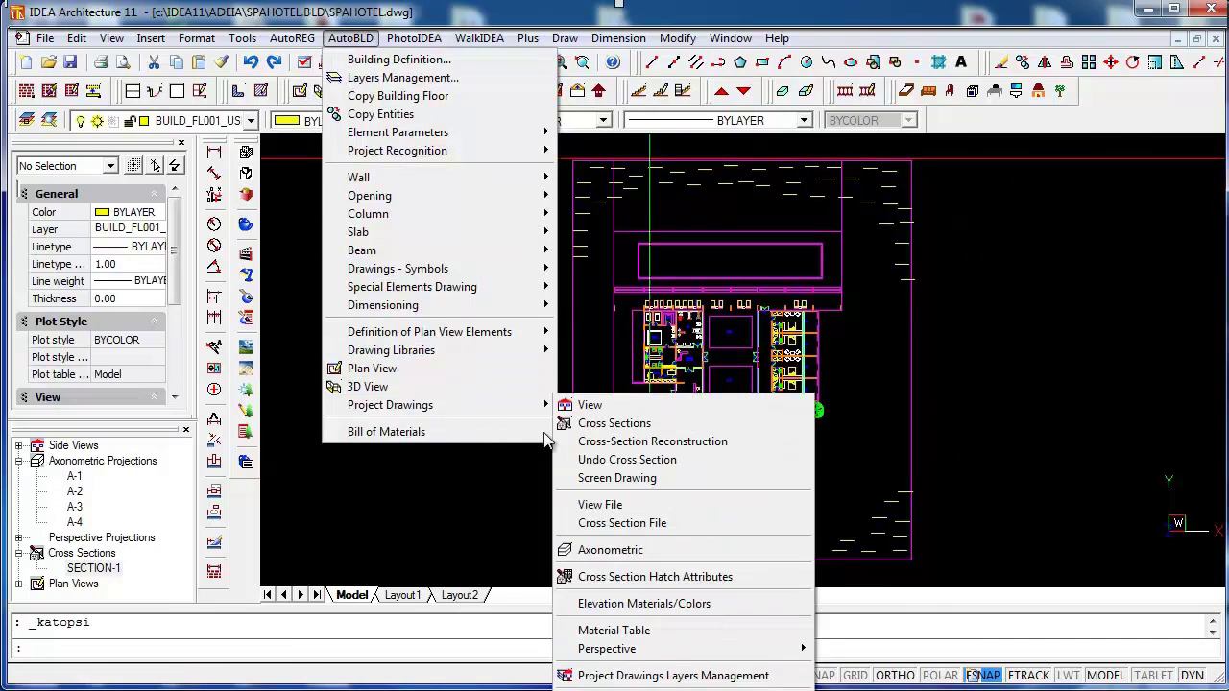
left_click(674, 676)
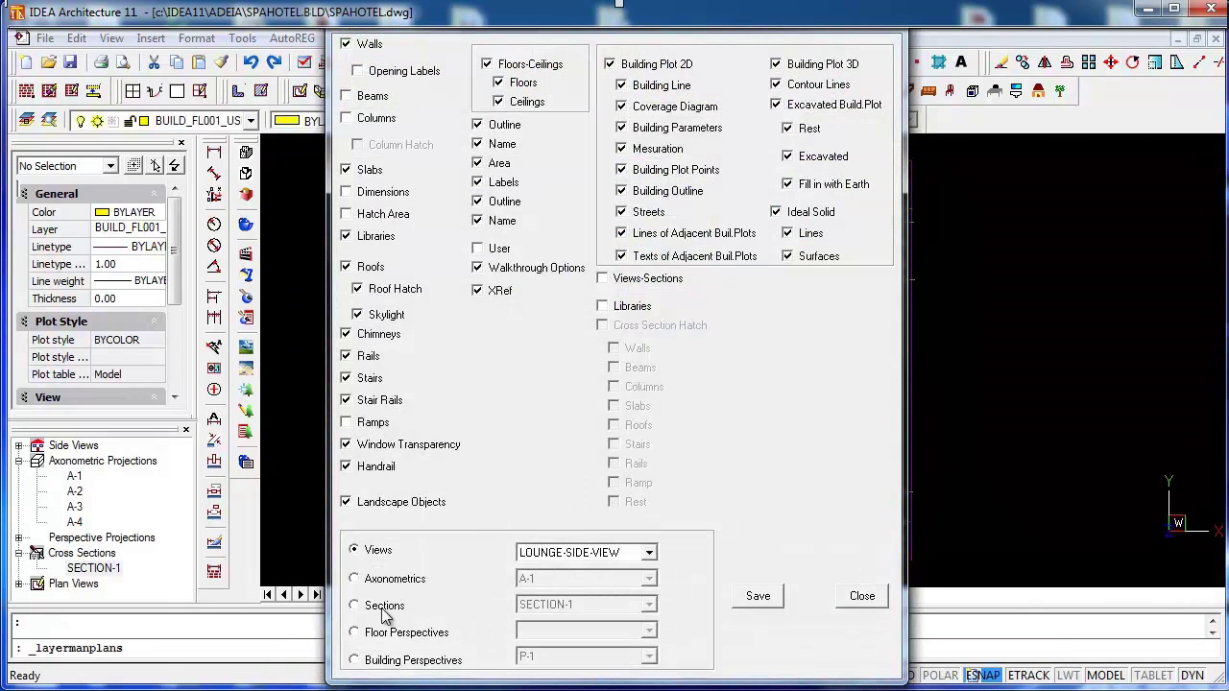
left_click(365, 606)
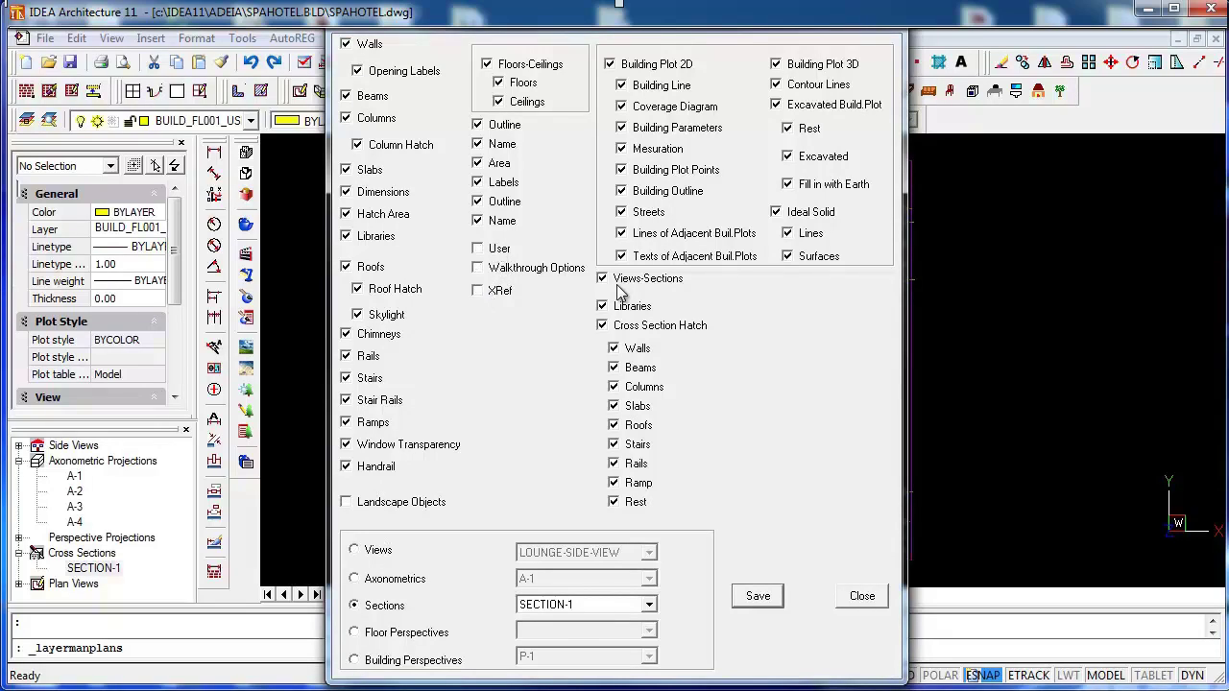
left_click(758, 598)
left_click(576, 375)
left_click(861, 597)
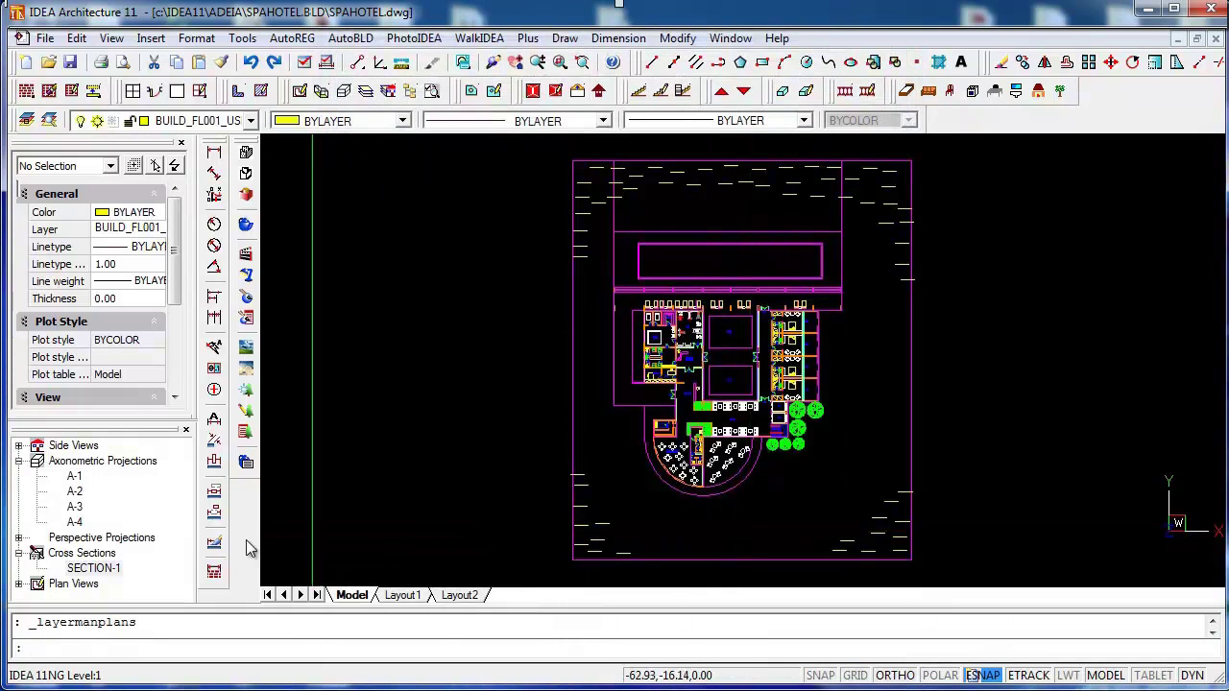
- Generate the SECTION-1 cross section again and inspect the gym equipment, the pitched roof and the two-storey wing
double_click(94, 569)
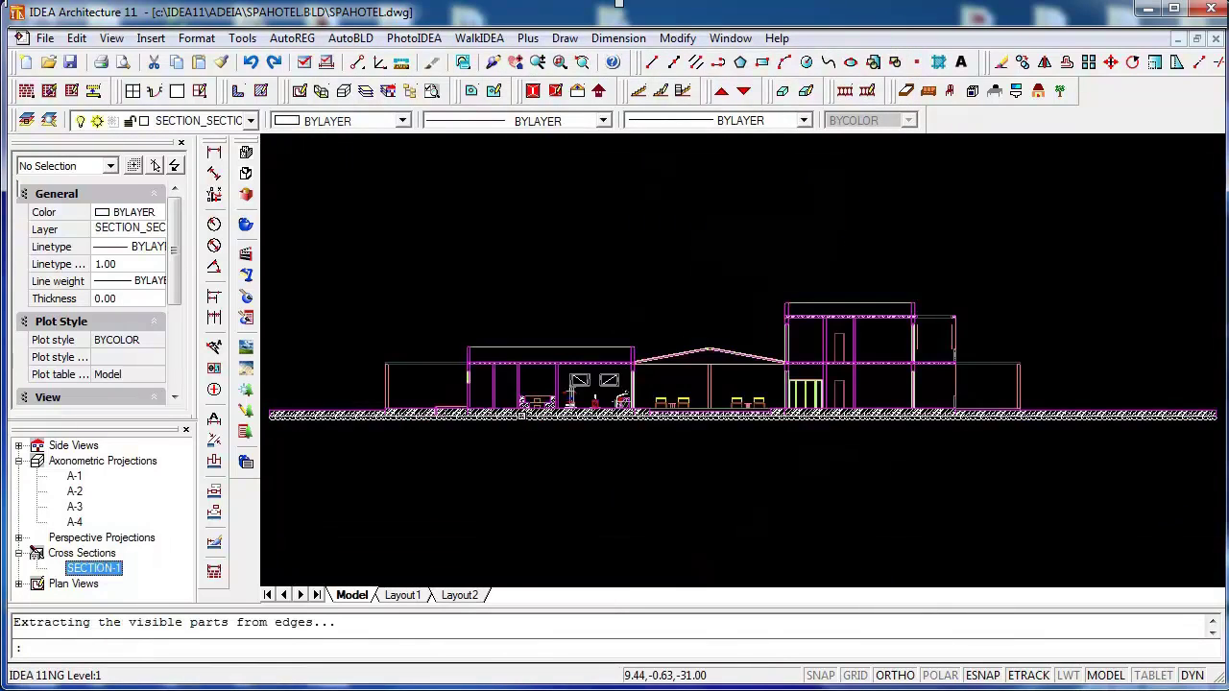
scroll(705, 442, "up", 4)
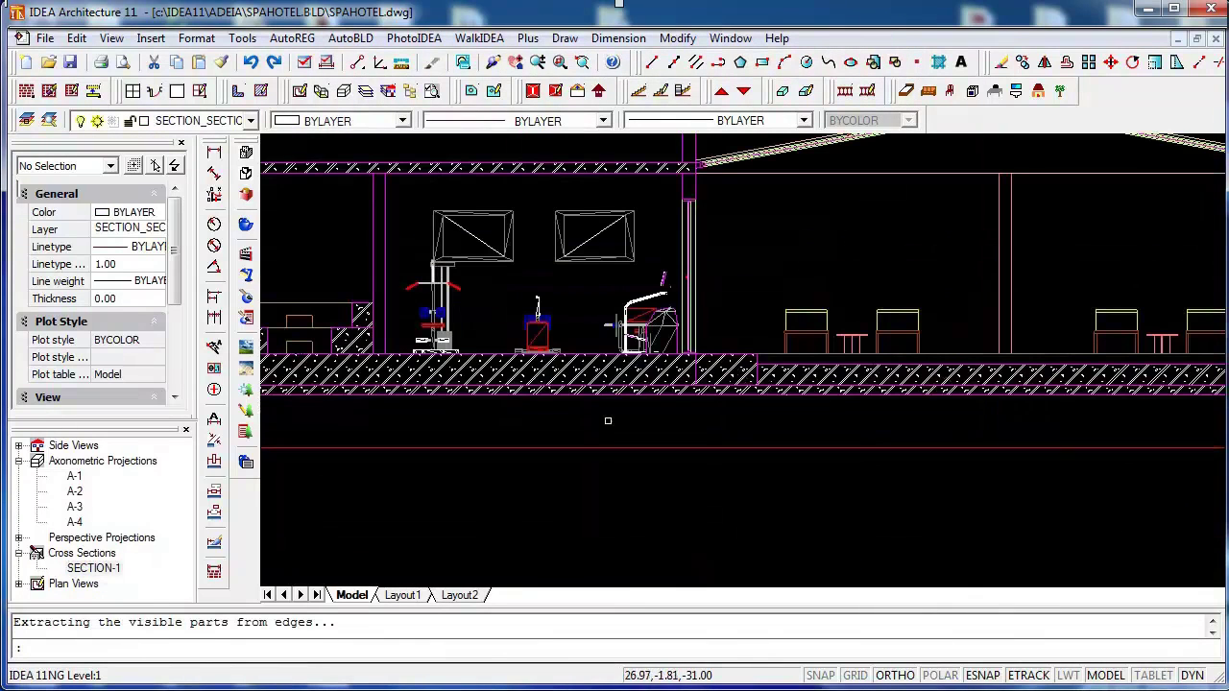
scroll(300, 379, "down", 2)
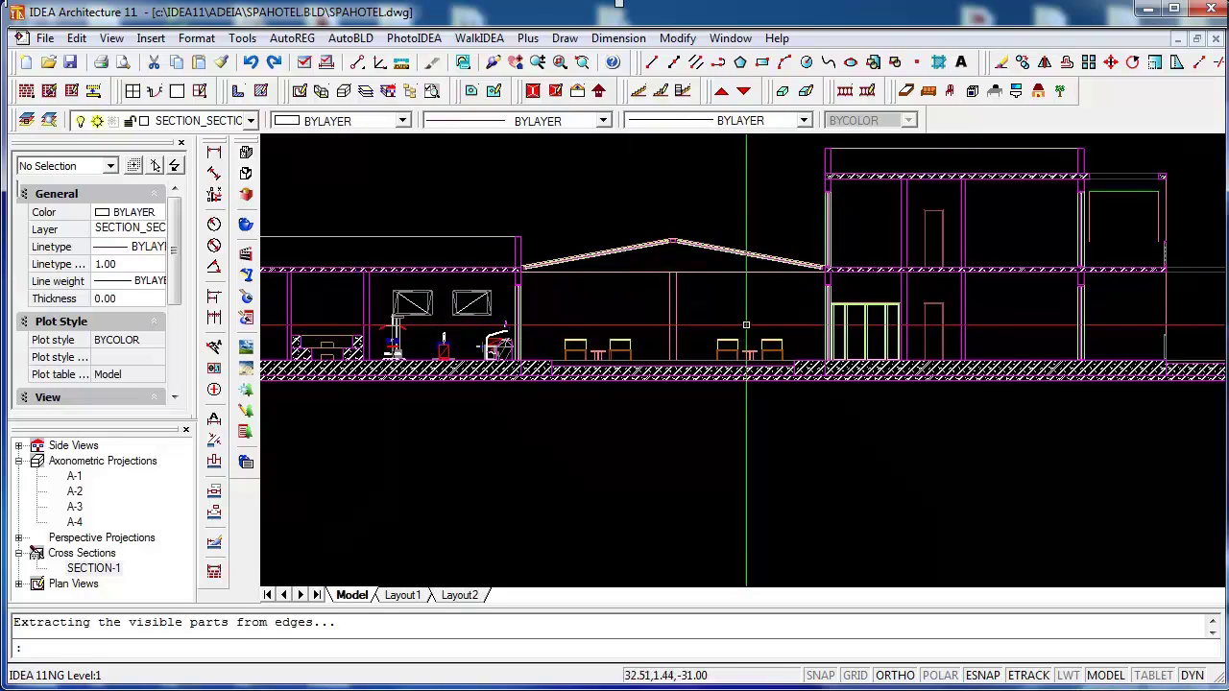
scroll(778, 341, "down", 1)
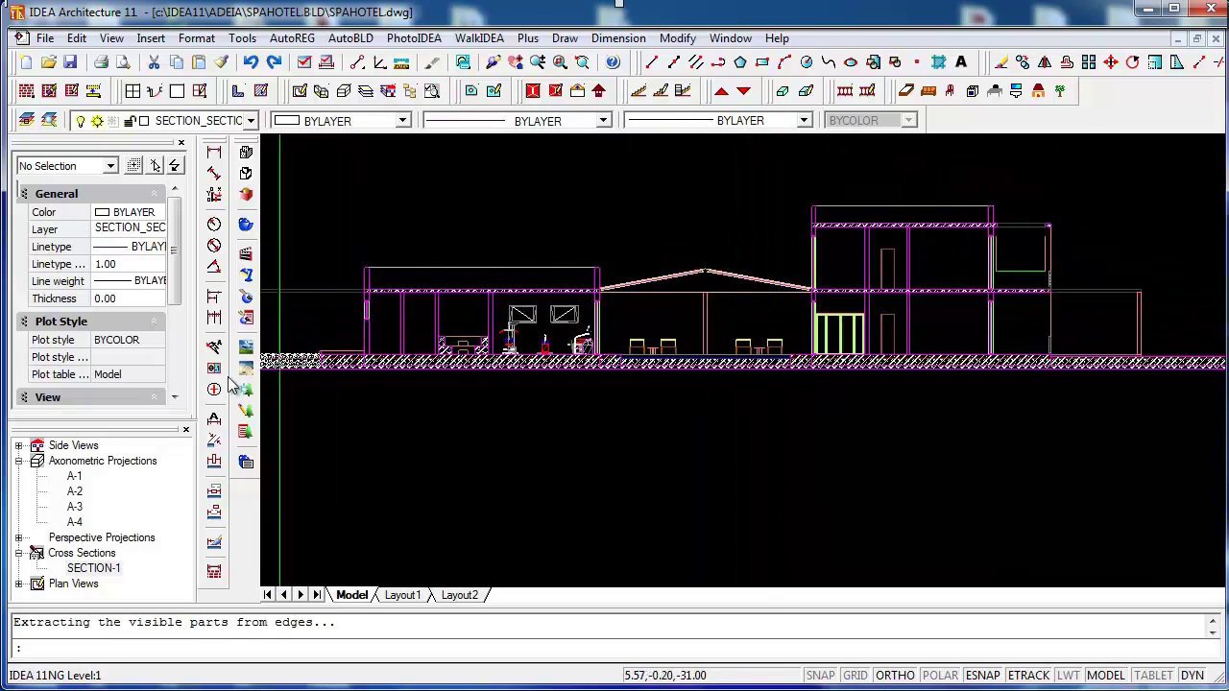
- Add elevation marks at the outer step, the roof slab and the raised tub, using the underside of the ground slab as base elevation
scroll(413, 288, "up", 2)
scroll(425, 151, "up", 1)
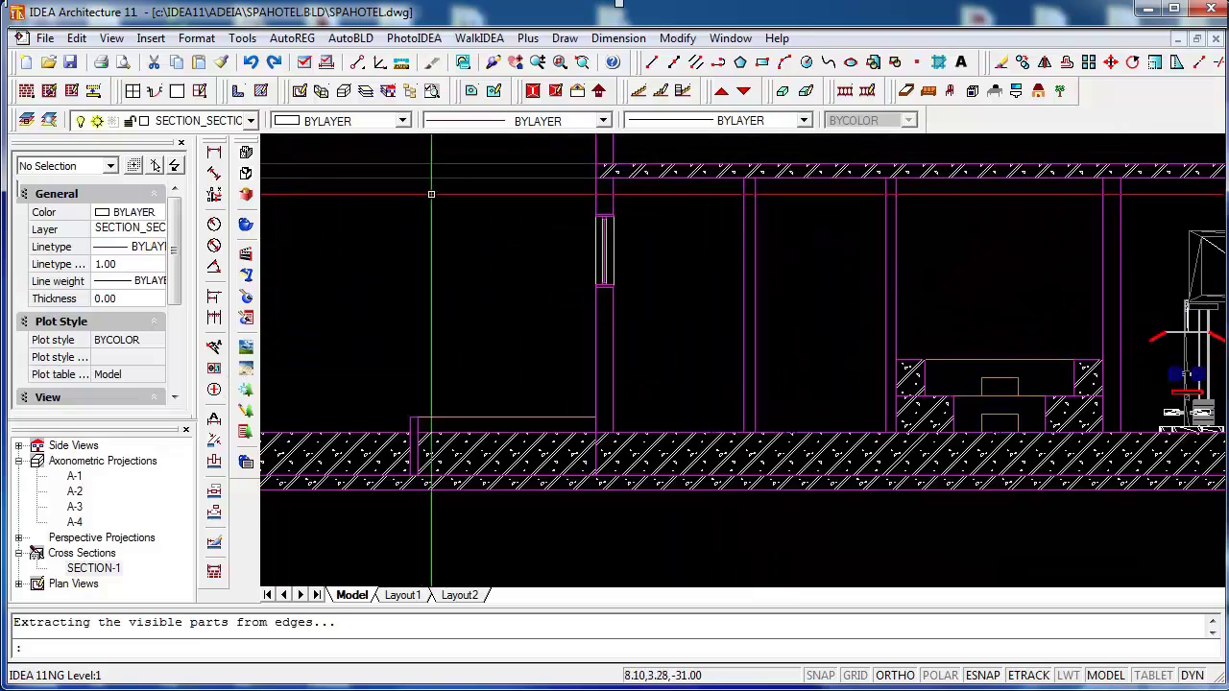
left_click(350, 39)
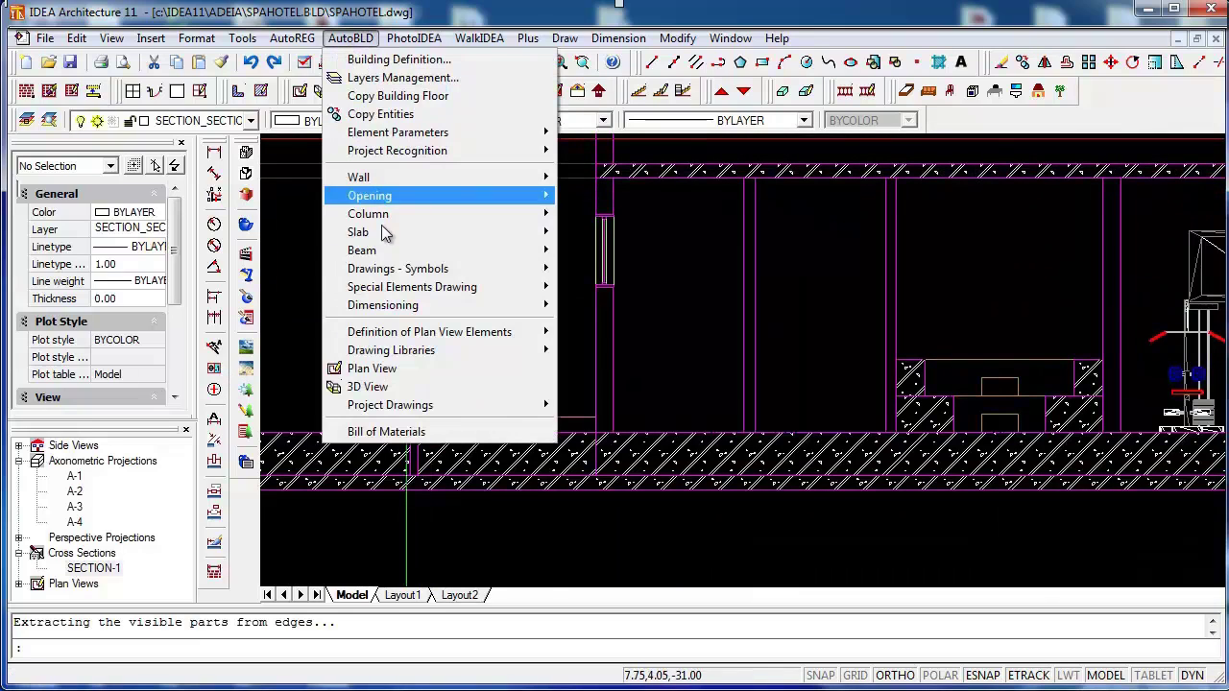
mouse_move(435, 409)
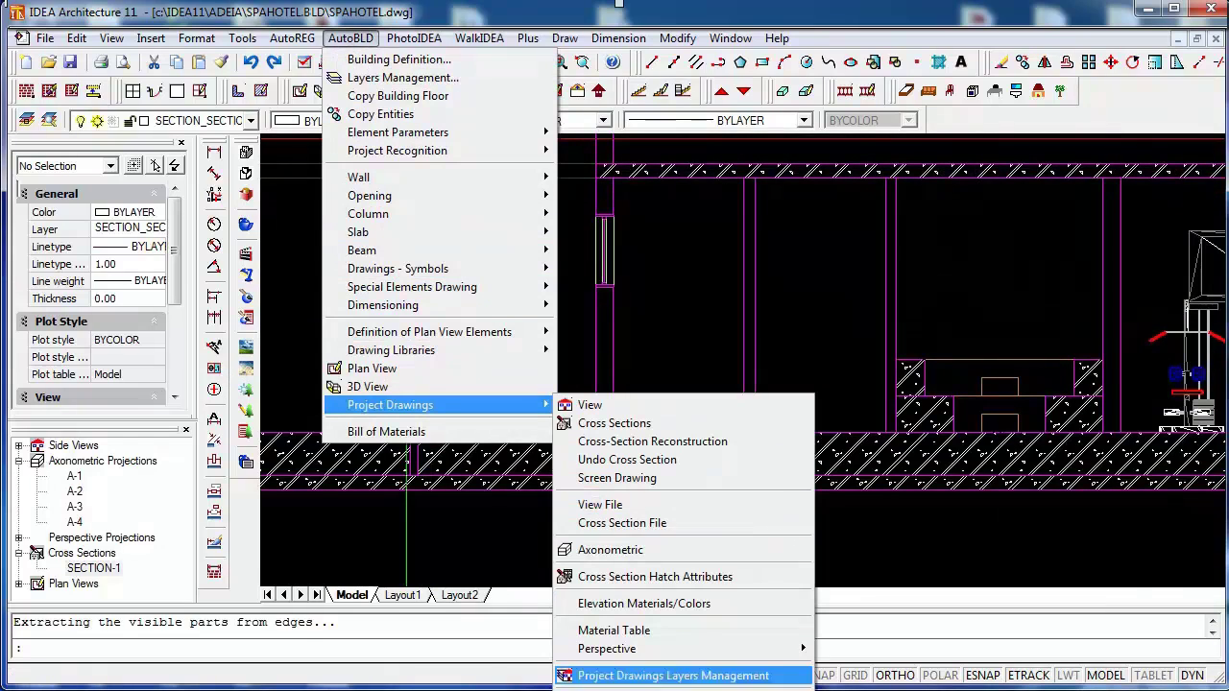
left_click(672, 675)
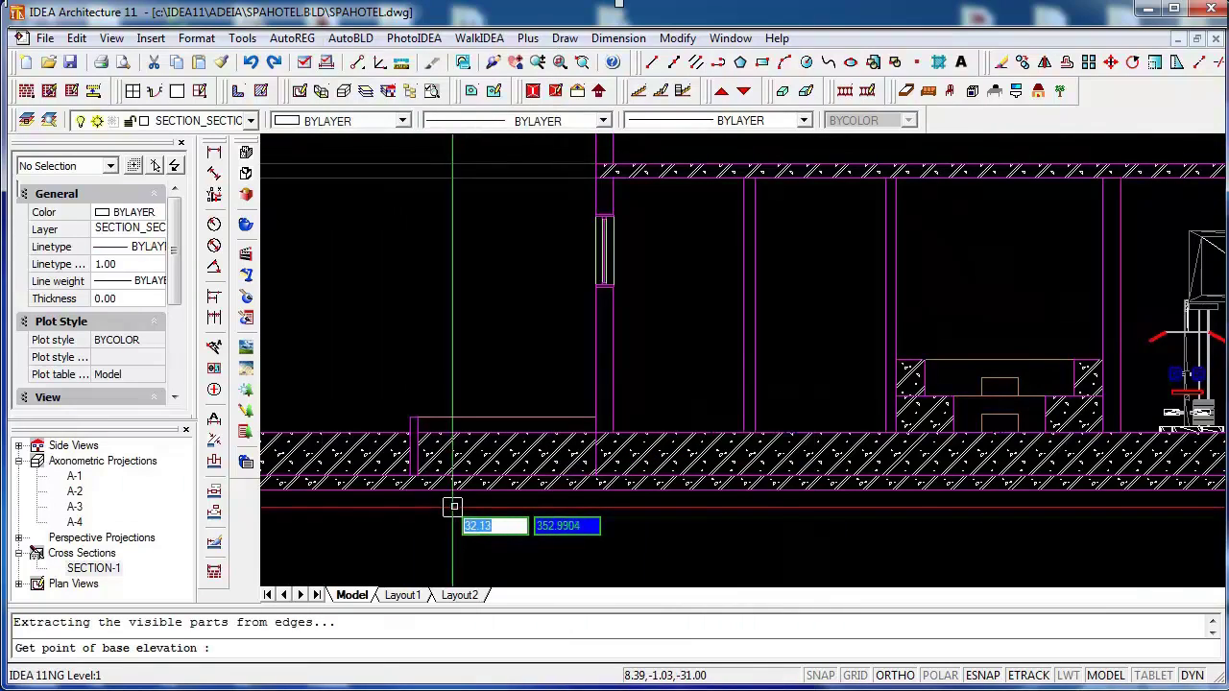
left_click(448, 494)
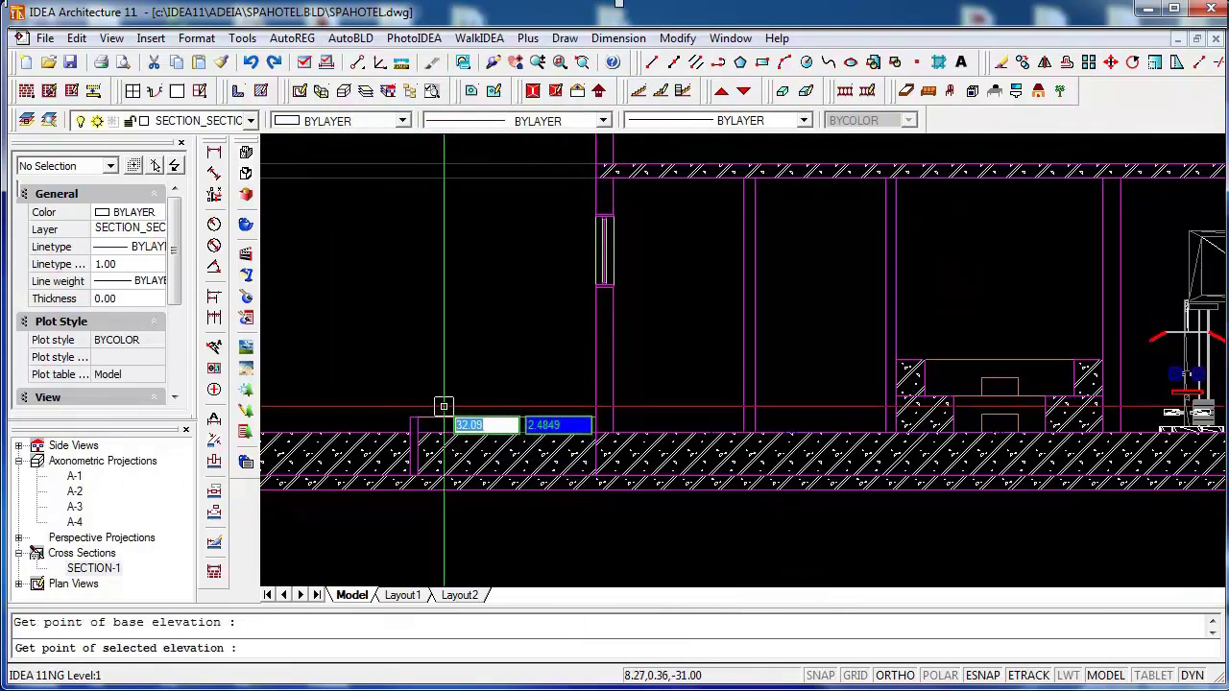
left_click(444, 405)
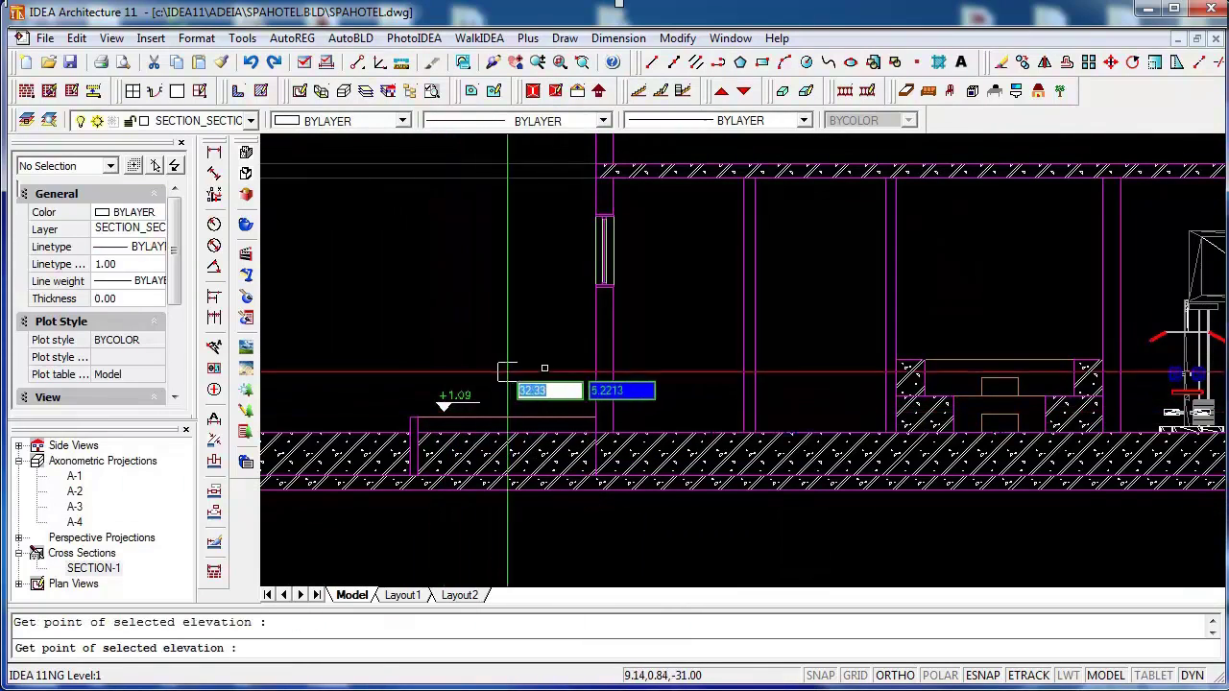
left_click(456, 174)
left_click(972, 356)
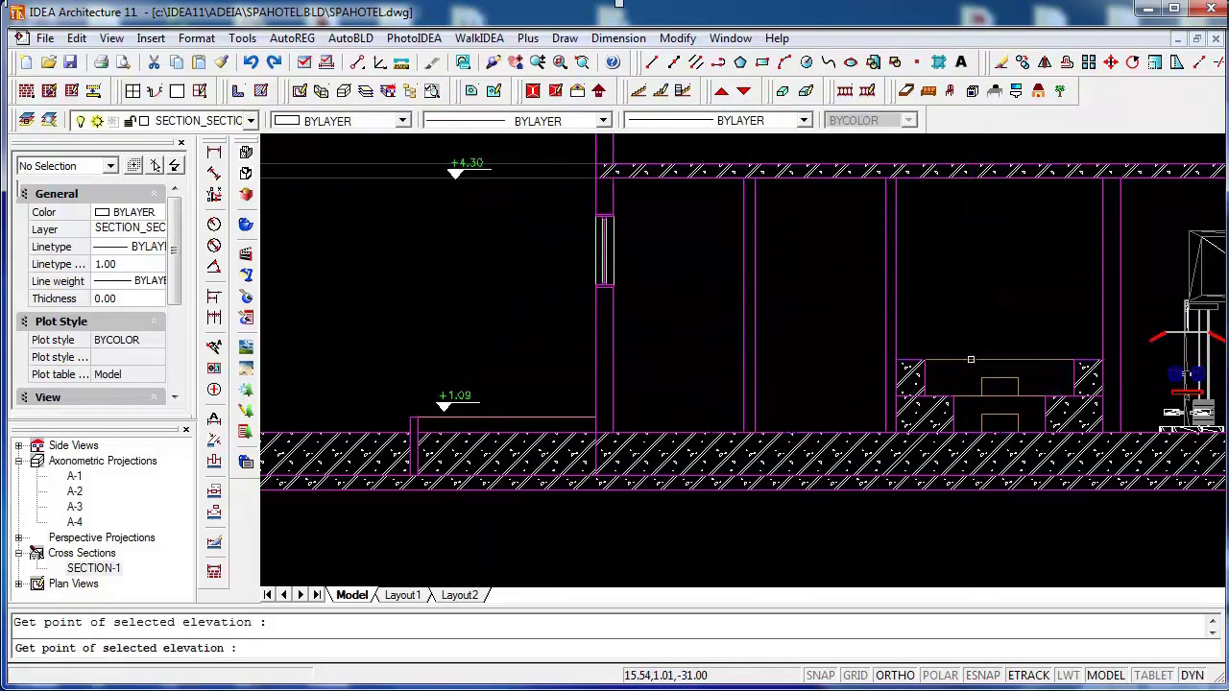
key("Escape")
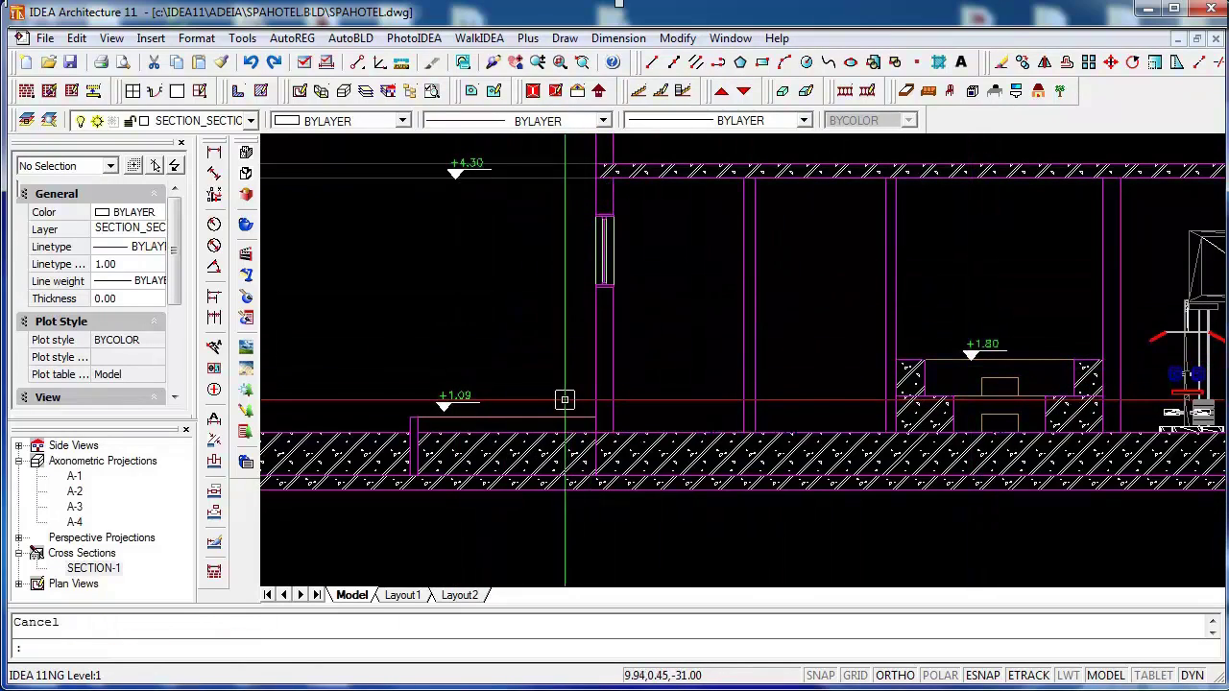
- Return to the plan view and generate the axonometric projection A-2
left_click(302, 95)
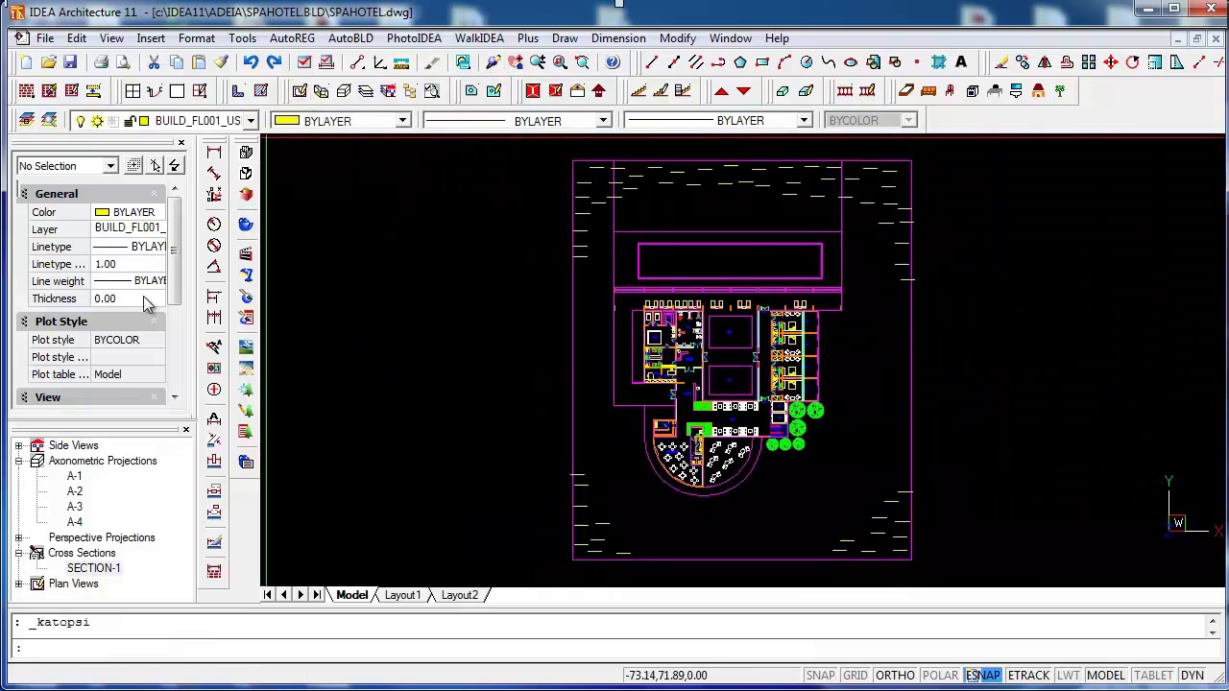
double_click(75, 491)
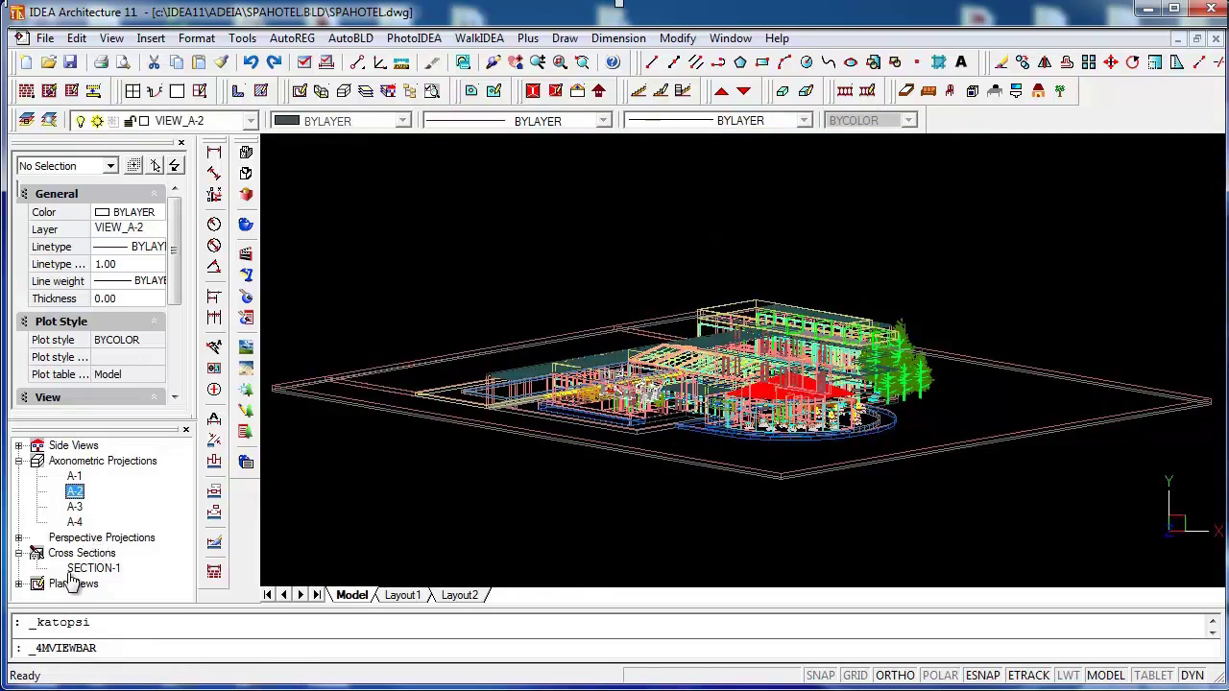
- Generate the building perspective projection P-2 of the indoor pool hall and render it
left_click(18, 538)
left_click(39, 554)
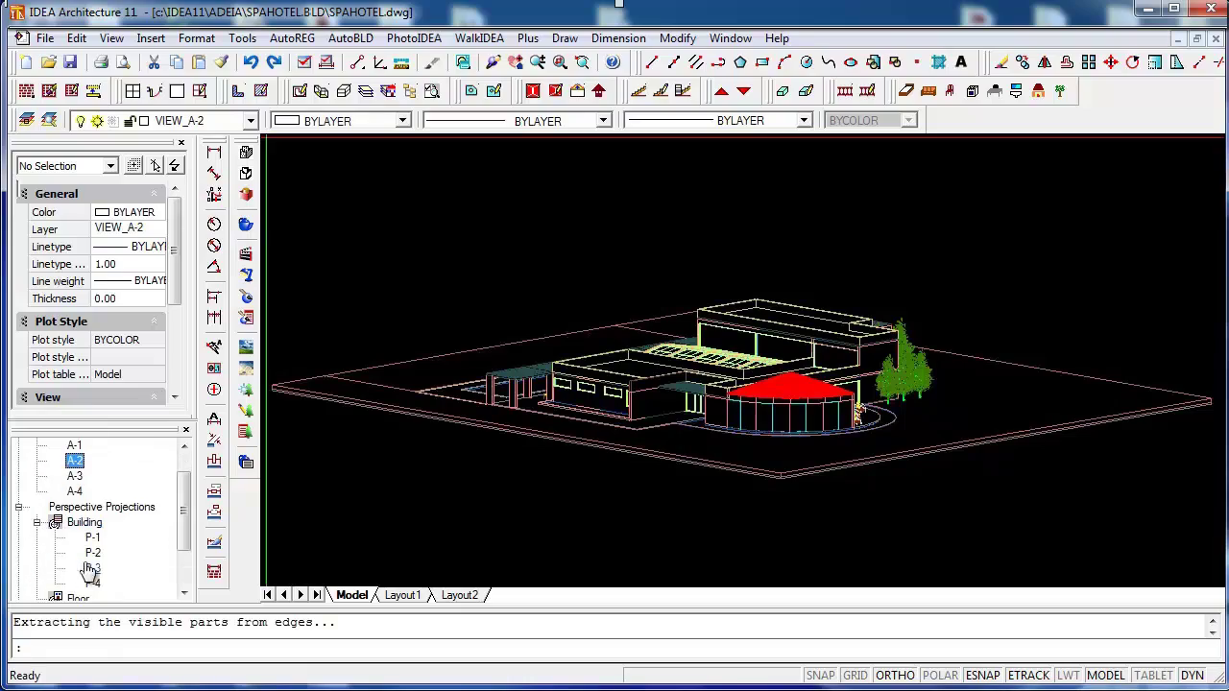
left_click(92, 554)
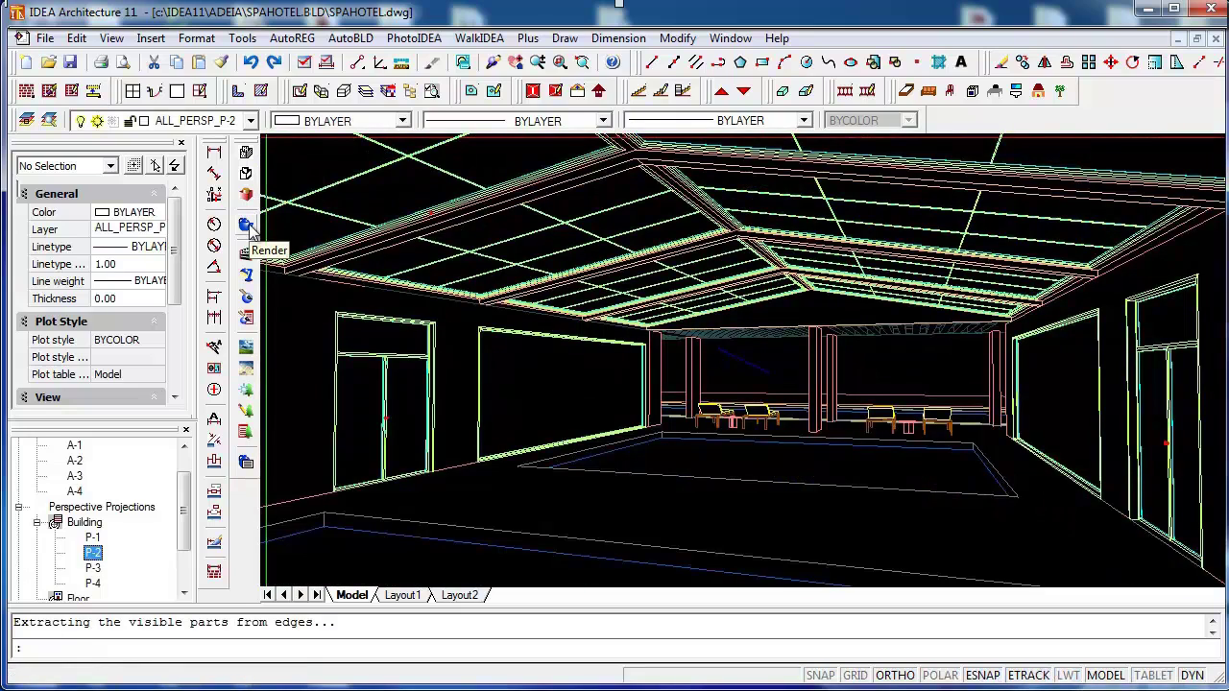
left_click(247, 225)
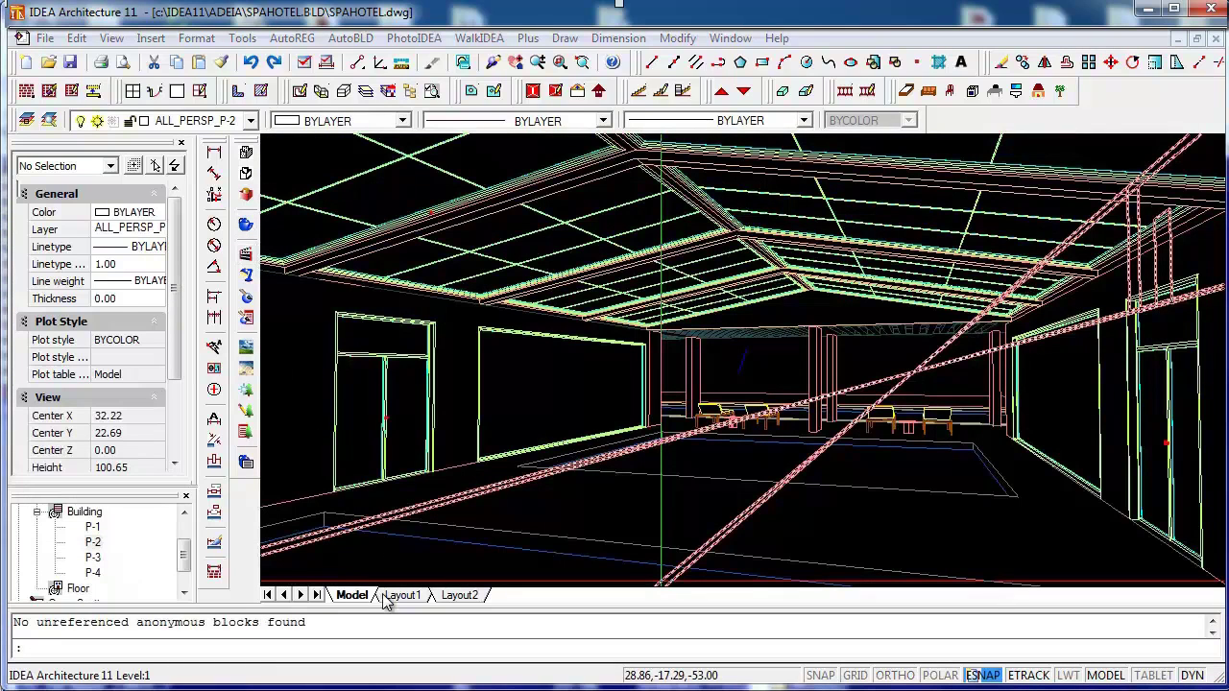
- Name the layouts PLANS-A3, VIEWS-A3 and SECTIONS-A3, and add a new layout after them
right_click(392, 597)
left_click(443, 648)
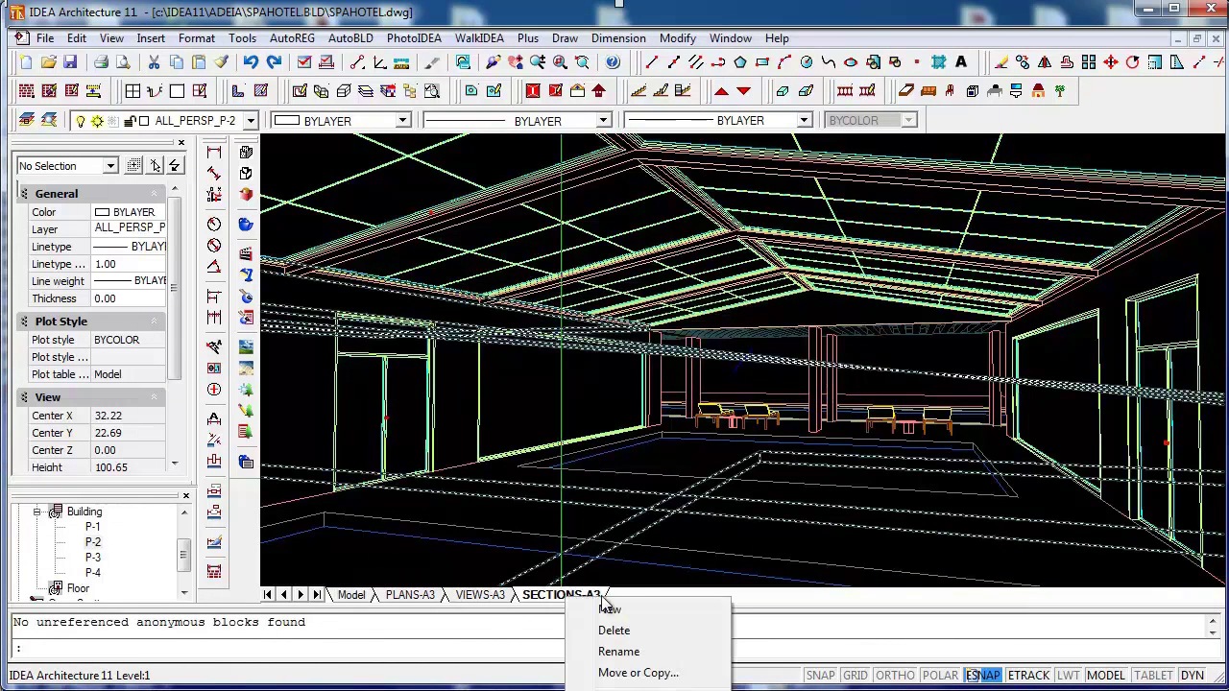
left_click(611, 611)
- Add a rectangular viewport across the upper part of the Layout1 sheet
left_click(630, 596)
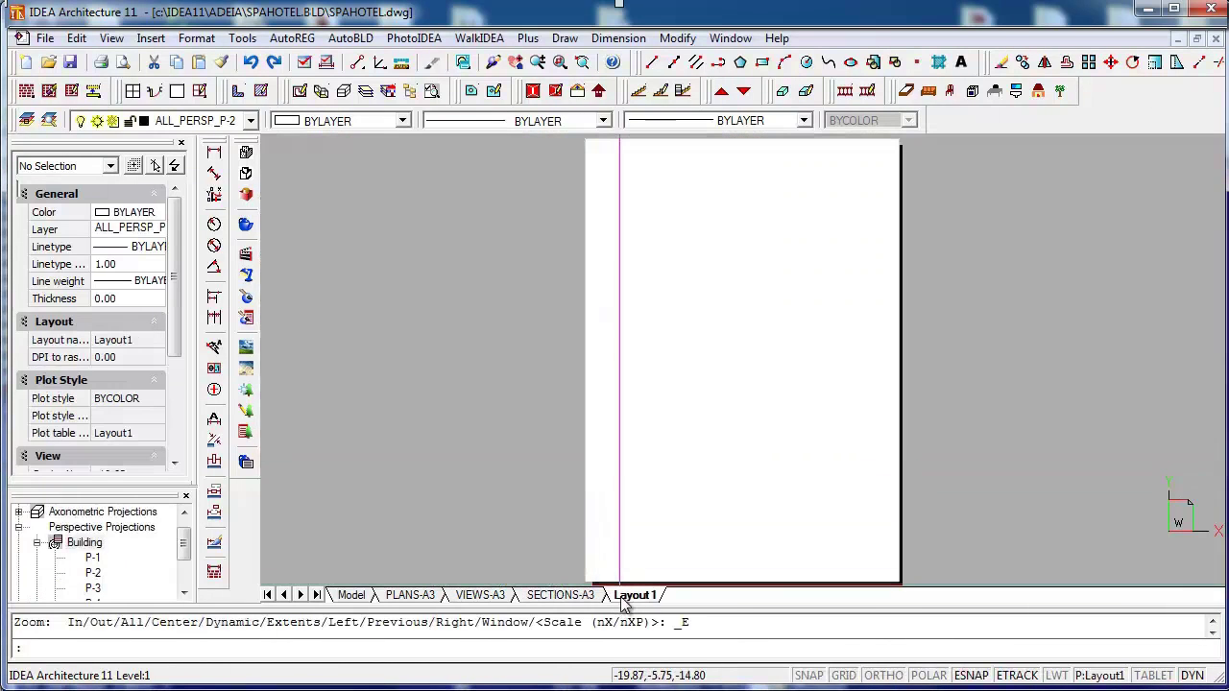
right_click(624, 599)
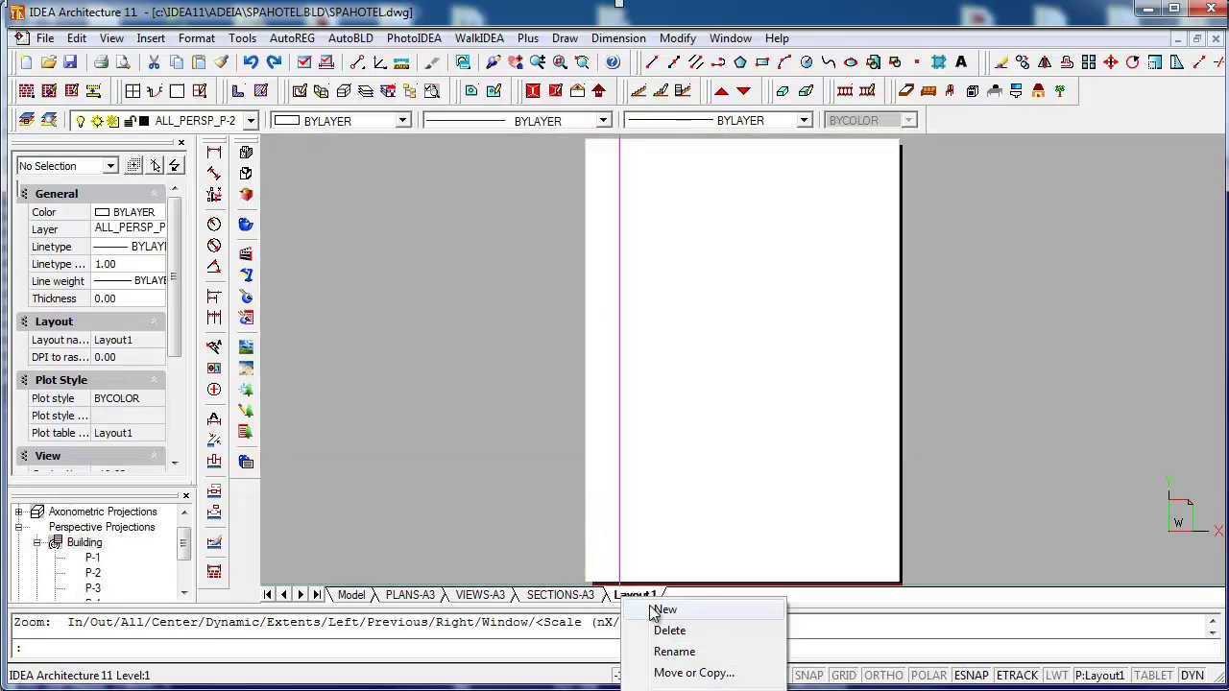
left_click(682, 690)
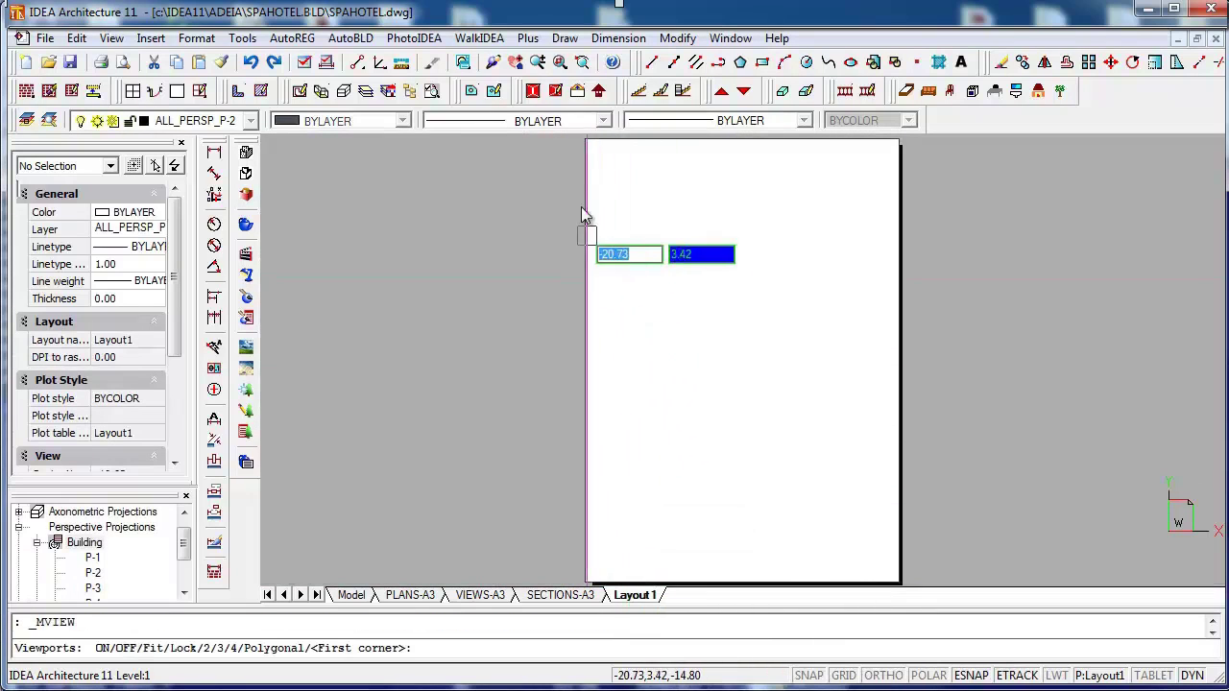
left_click(592, 150)
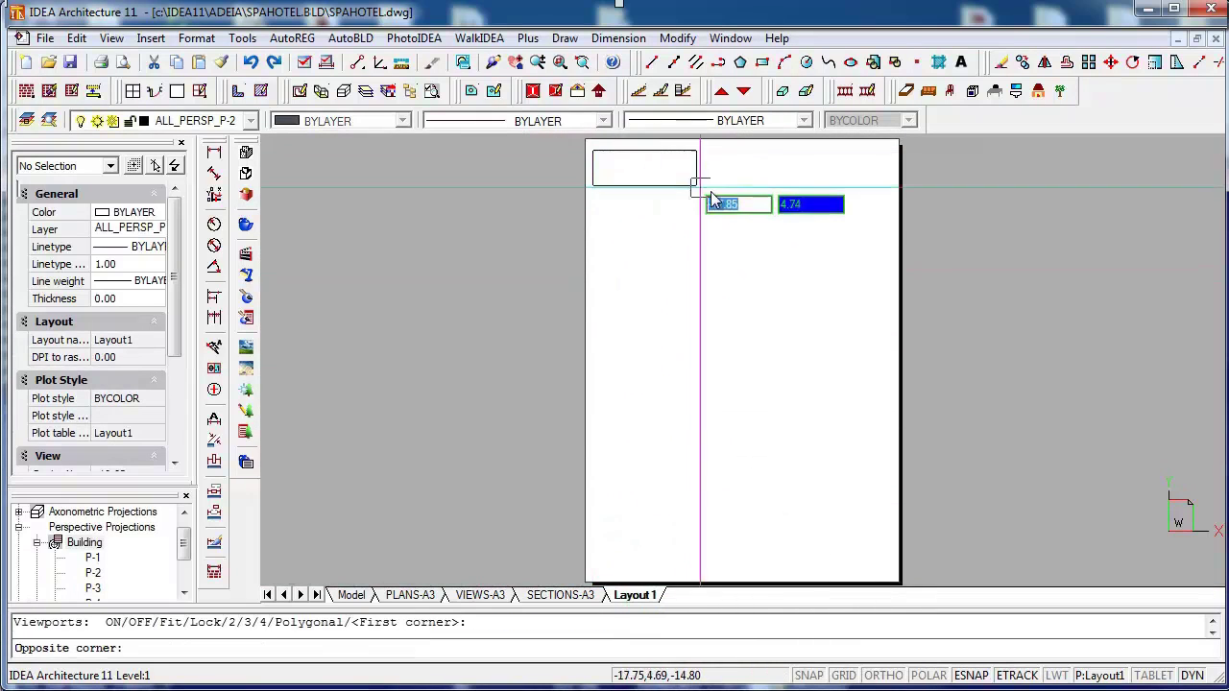
left_click(885, 252)
- Assign the lounge side view to the new viewport, enlarge it within the frame, and return to paper space
left_click(564, 227)
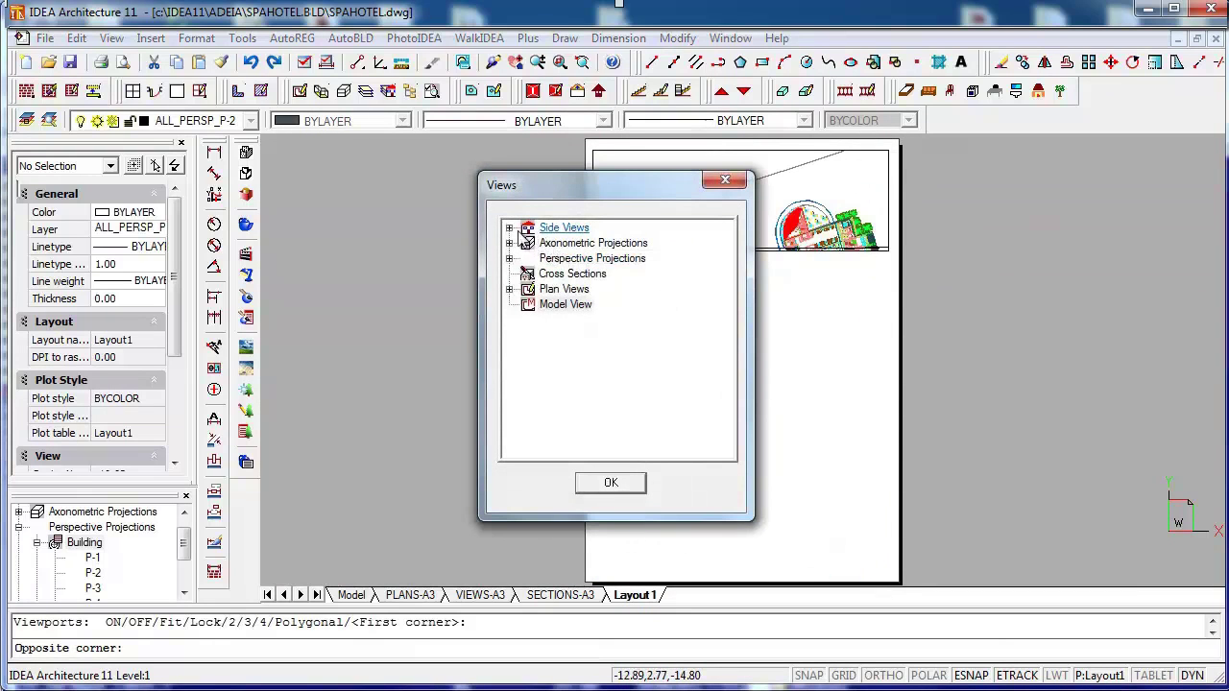
left_click(510, 227)
double_click(595, 243)
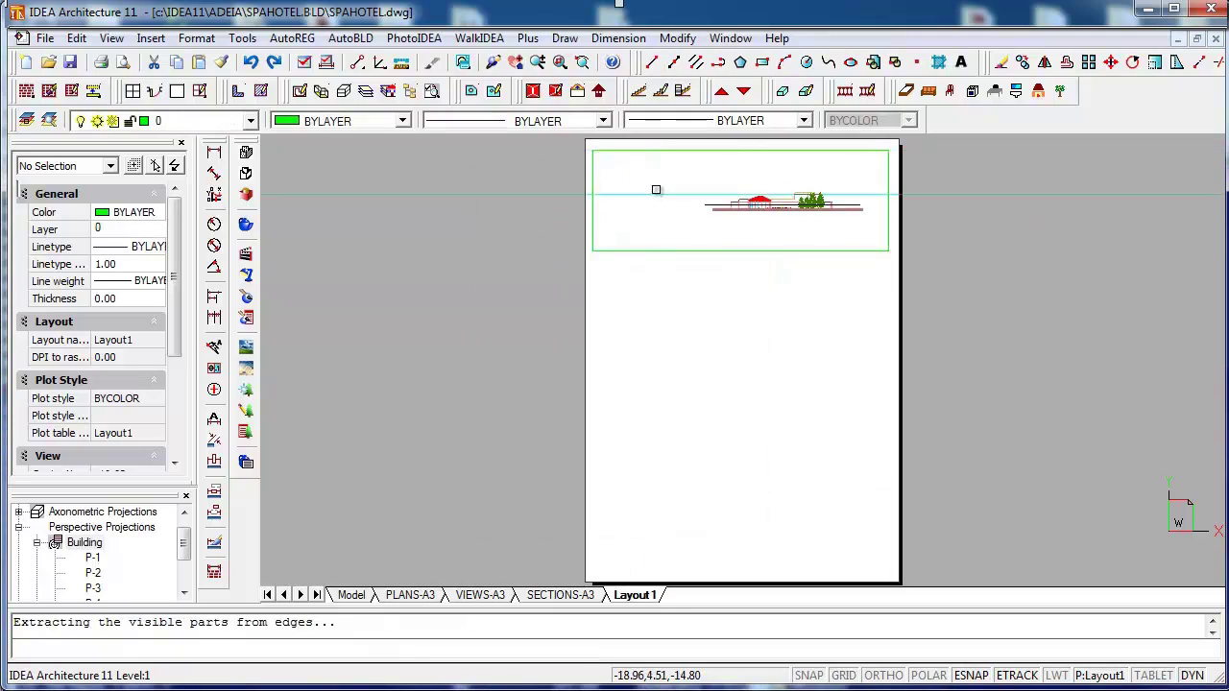
scroll(813, 190, "up", 4)
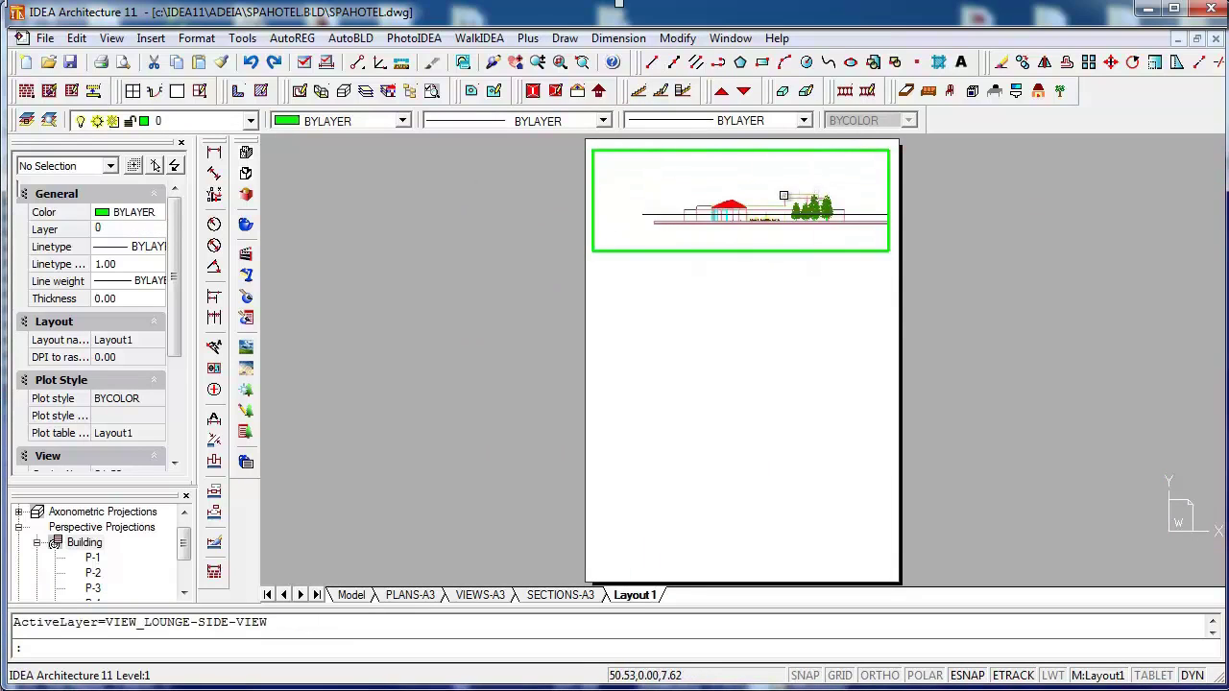
double_click(787, 308)
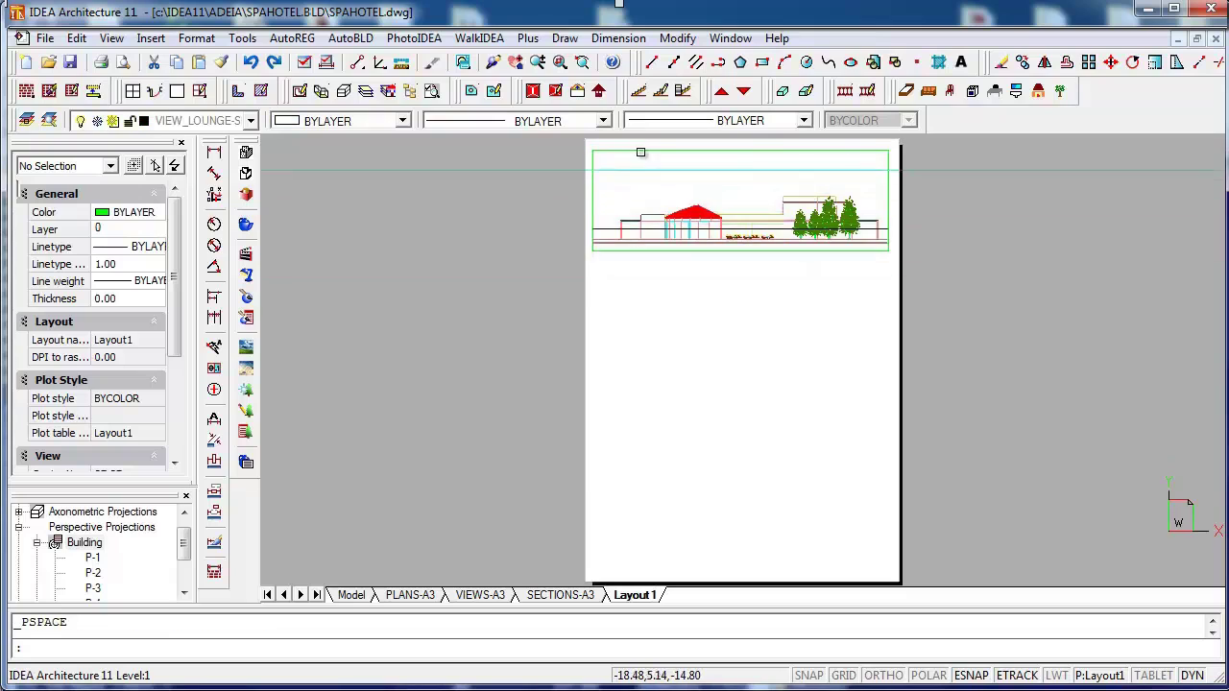
- Add a second rectangular viewport below the side view and assign the axonometric projection A-1 to it
scroll(642, 154, "up", 3)
scroll(628, 151, "down", 2)
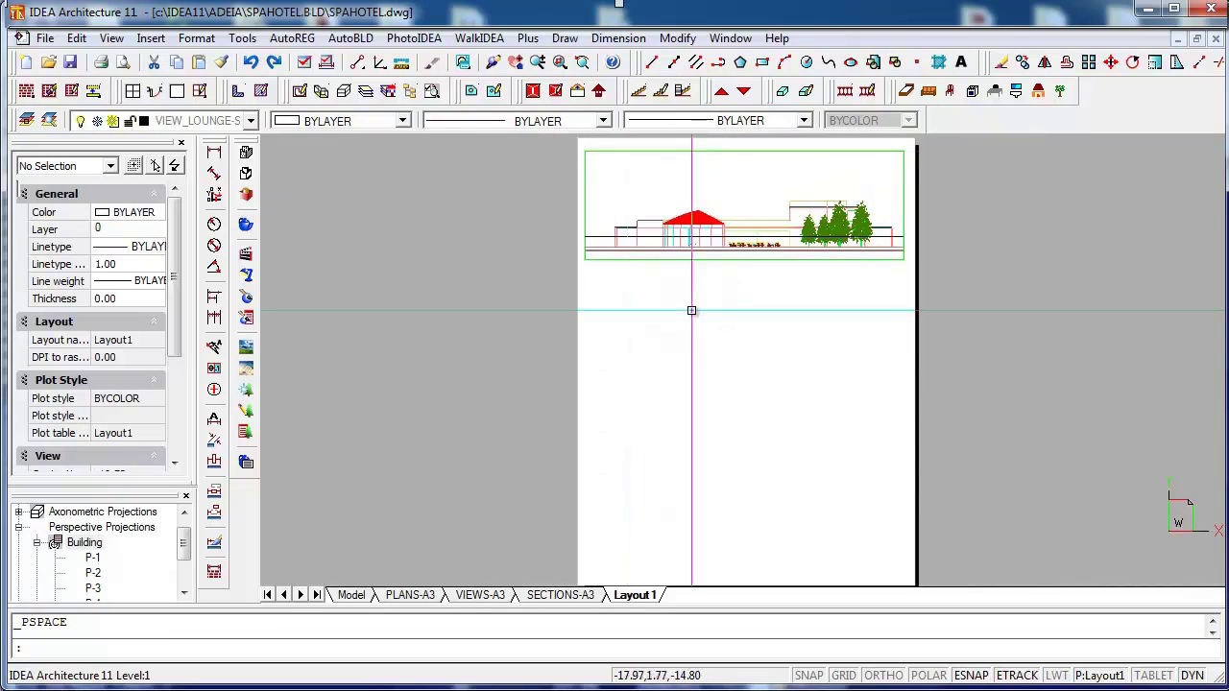
right_click(634, 596)
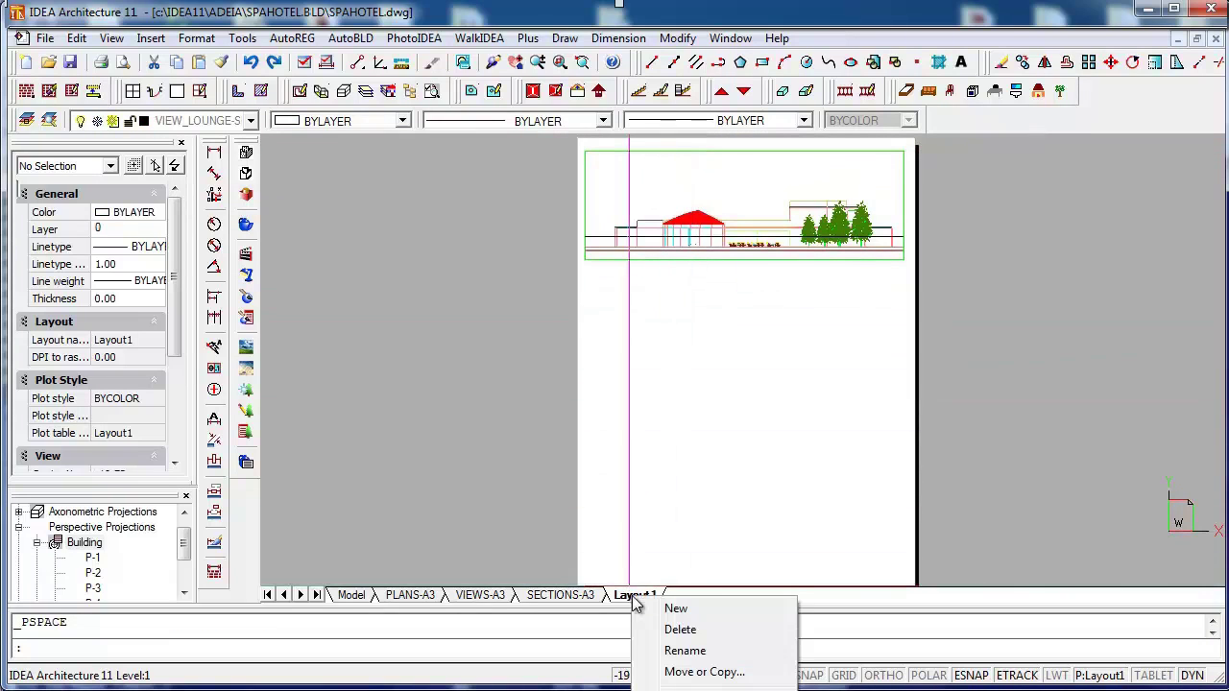
left_click(701, 690)
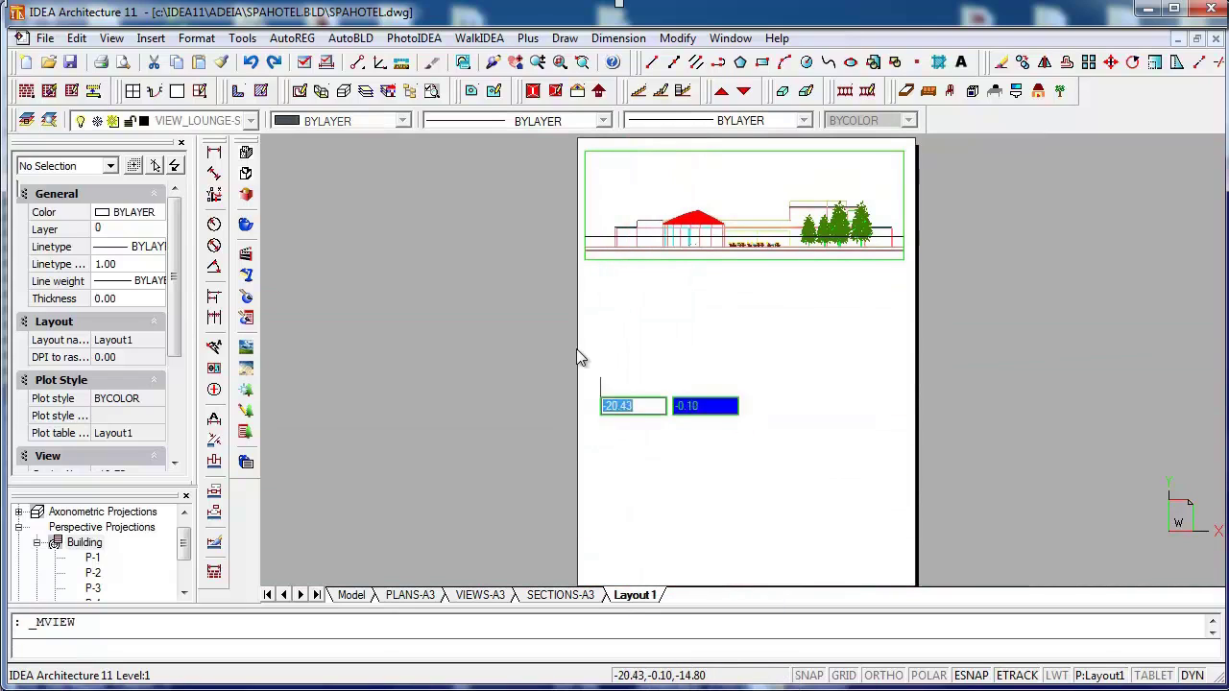
left_click(594, 272)
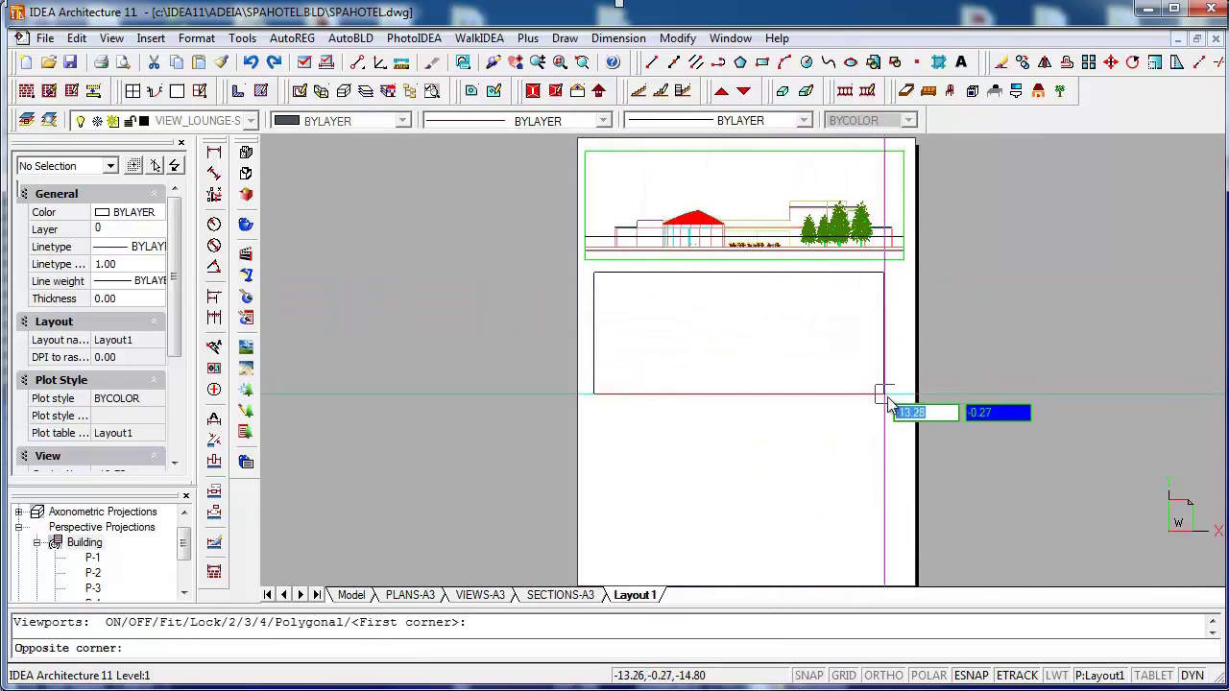
left_click(891, 399)
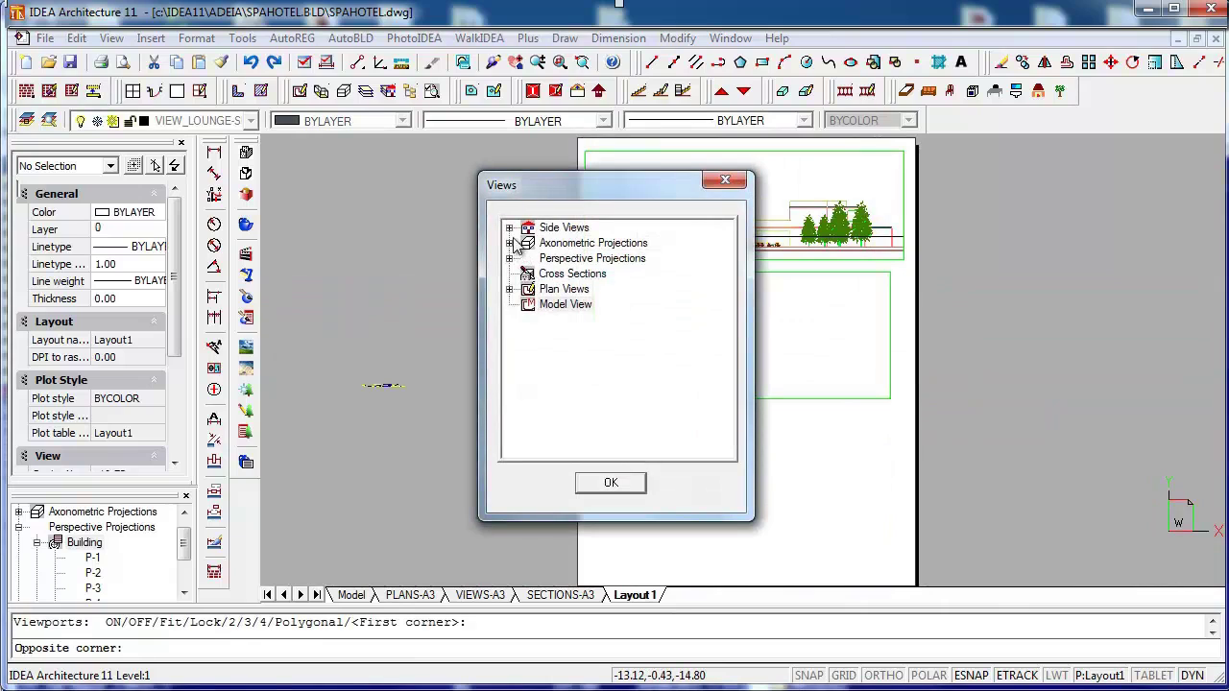
left_click(508, 244)
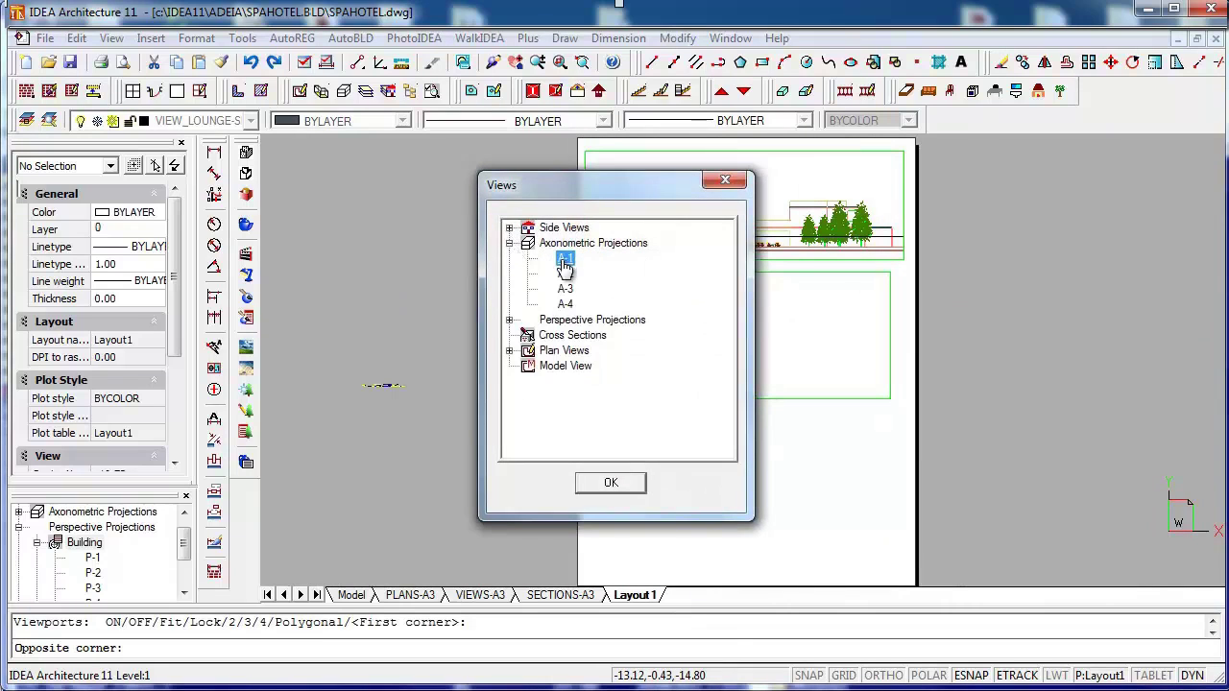
double_click(565, 260)
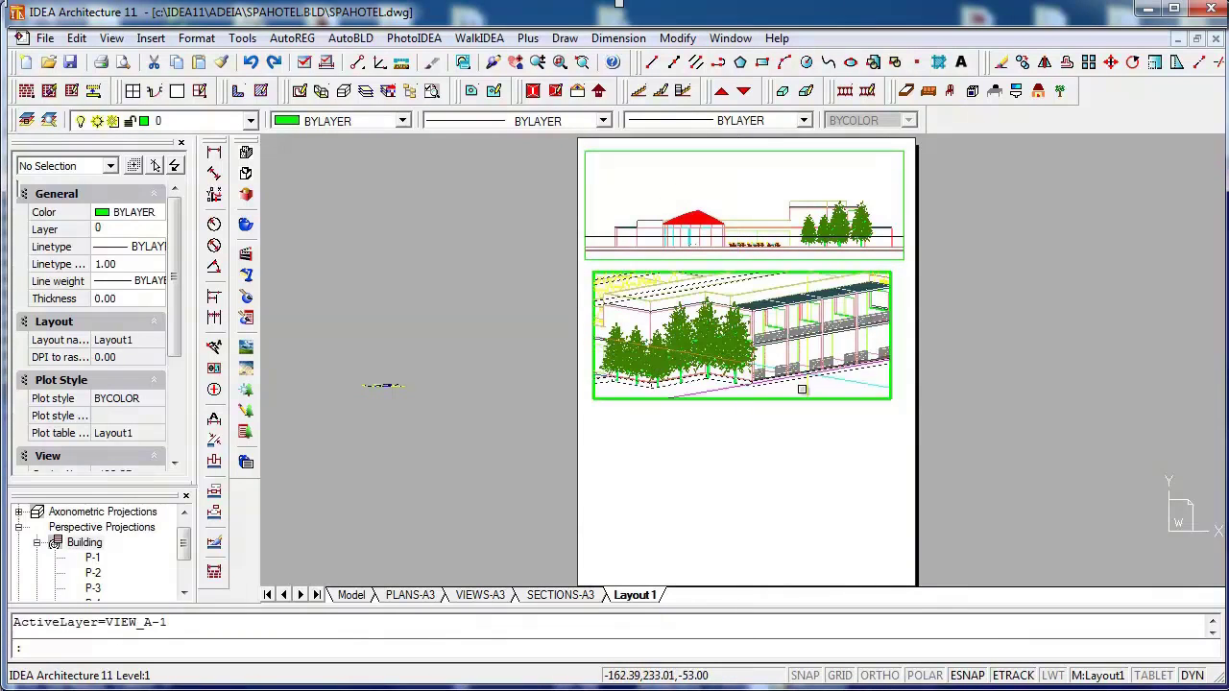
- Draw a closed polygonal L-shaped viewport in orthogonal mode on the empty area below the axonometric viewport
right_click(634, 600)
left_click(706, 689)
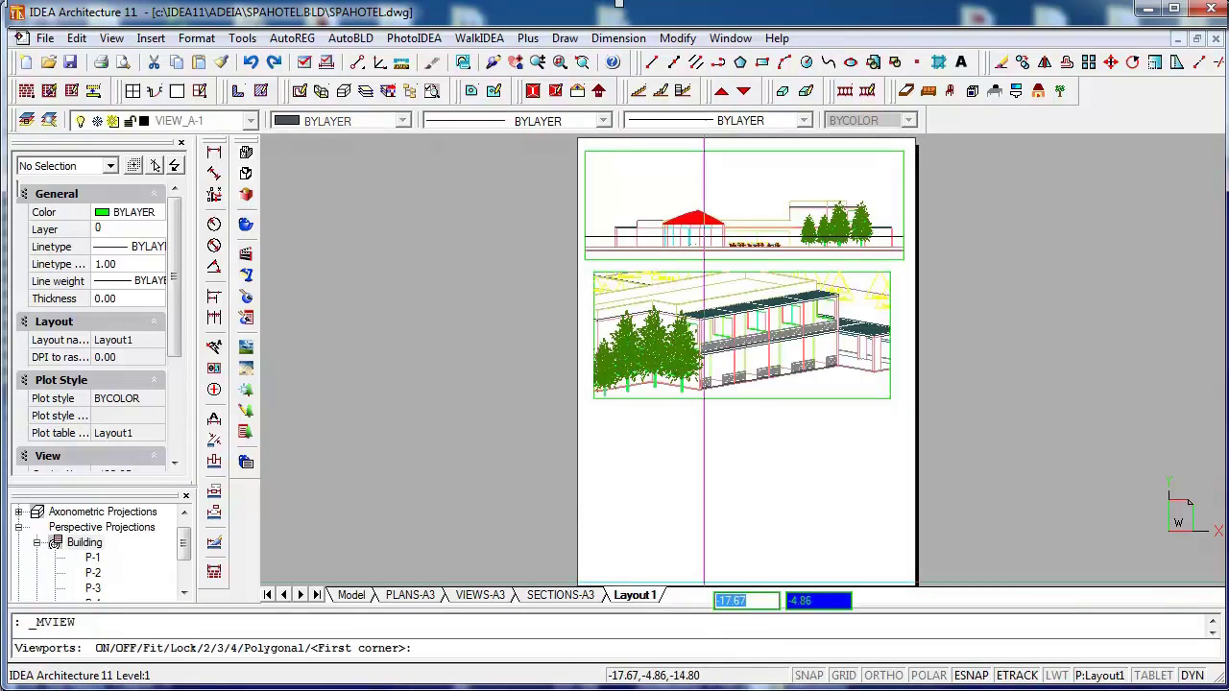
type("p")
key("Return")
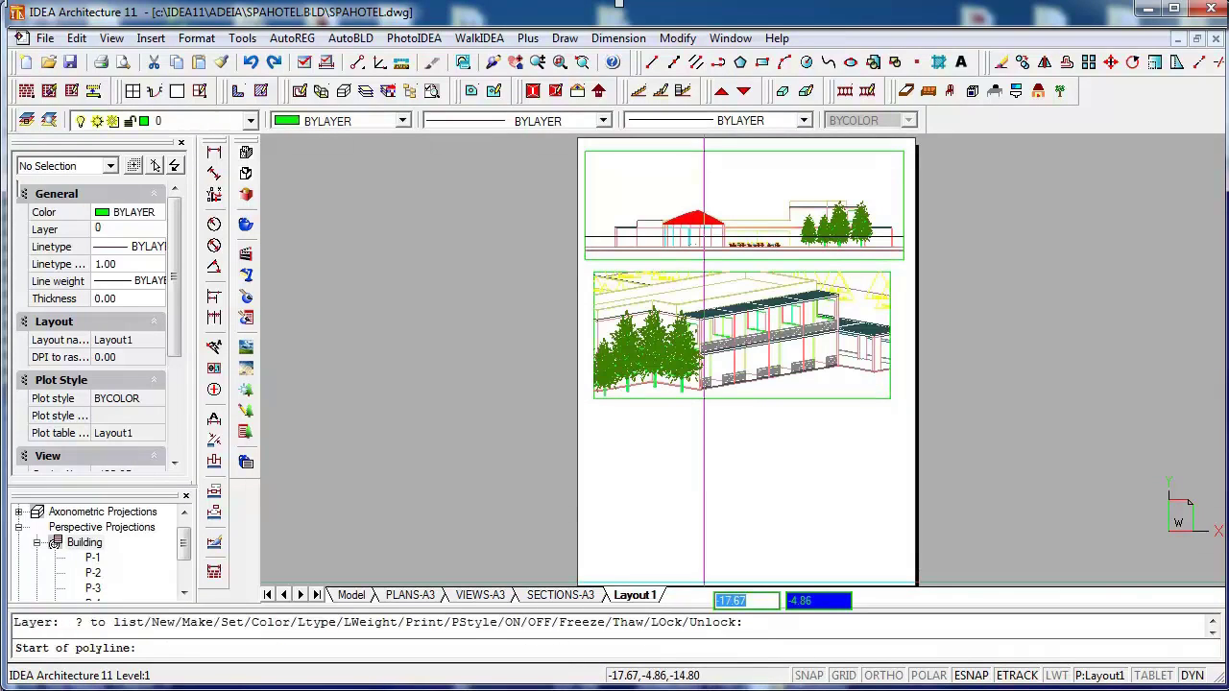
scroll(521, 343, "down", 3)
scroll(611, 459, "up", 4)
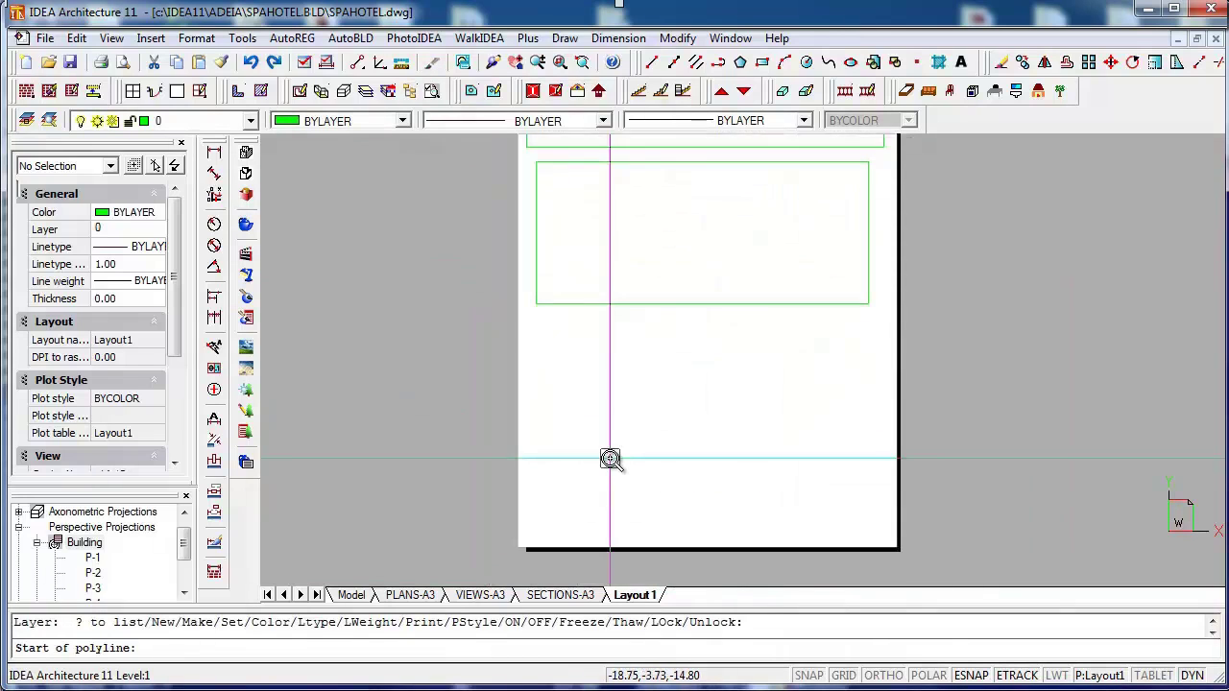
left_click(575, 491)
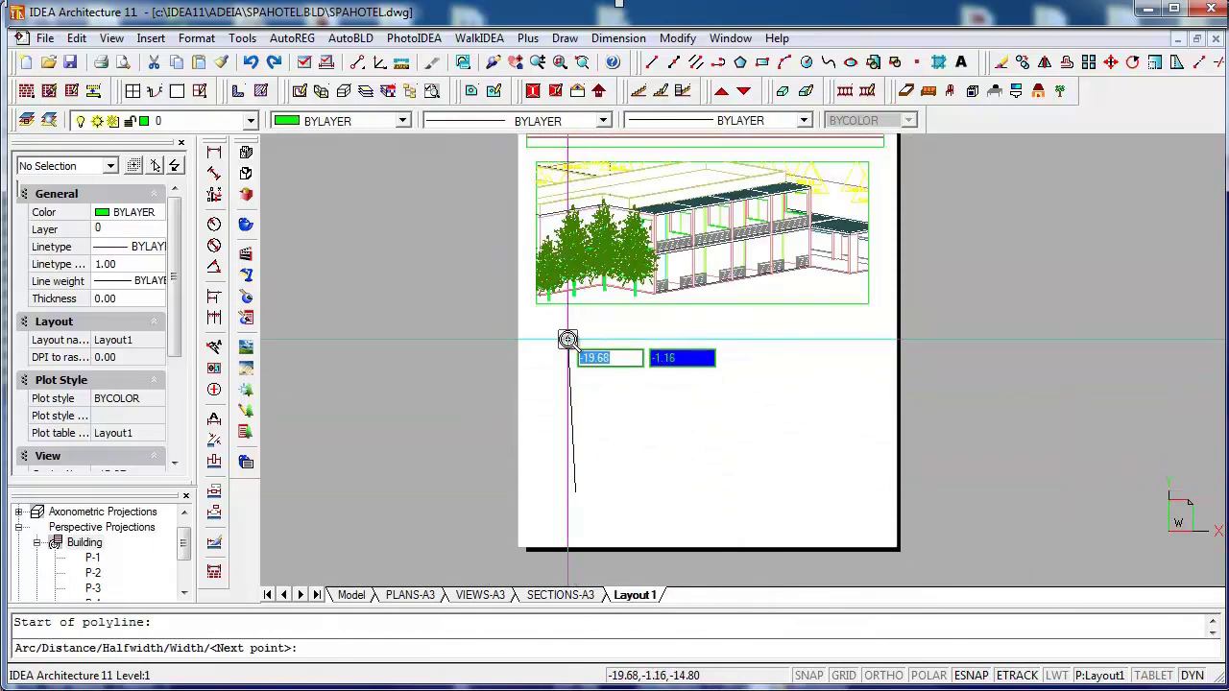
key("F8")
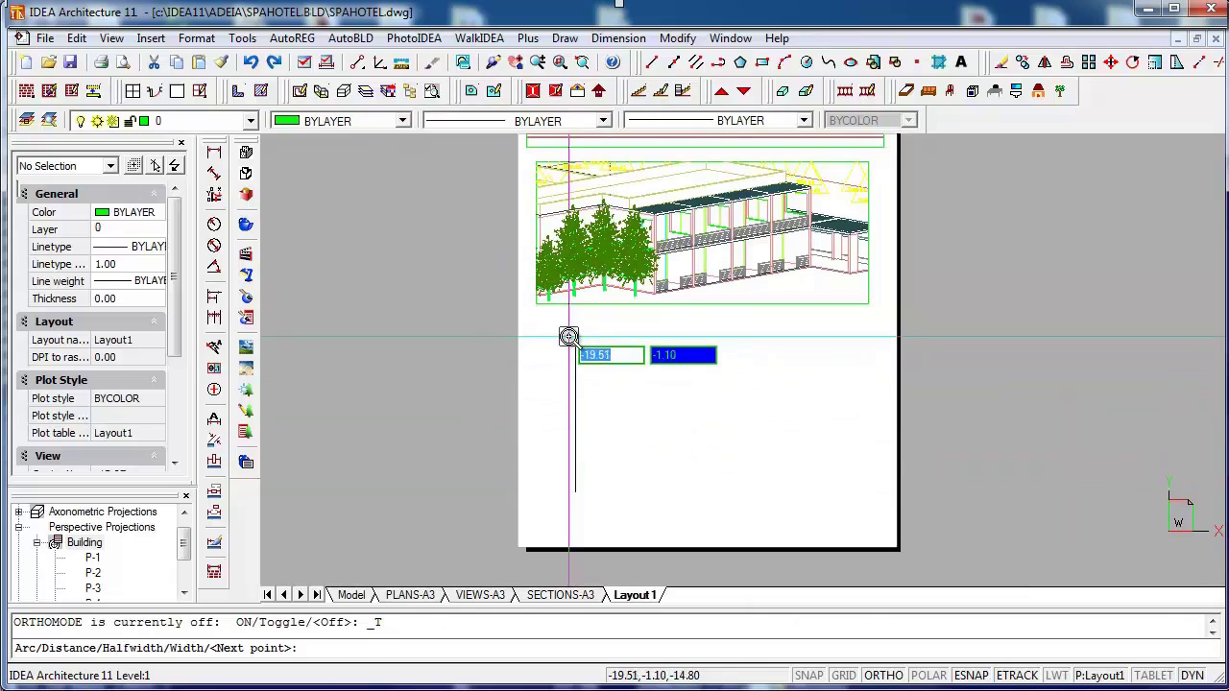
left_click(569, 337)
left_click(802, 353)
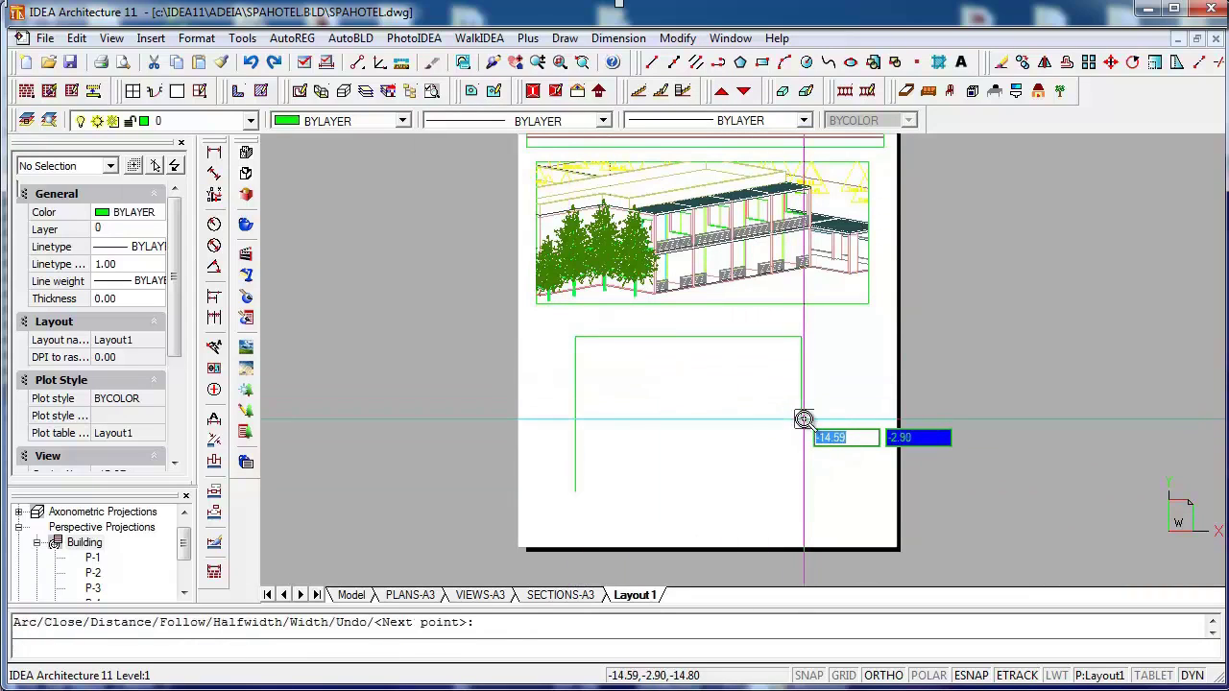
left_click(803, 419)
left_click(733, 419)
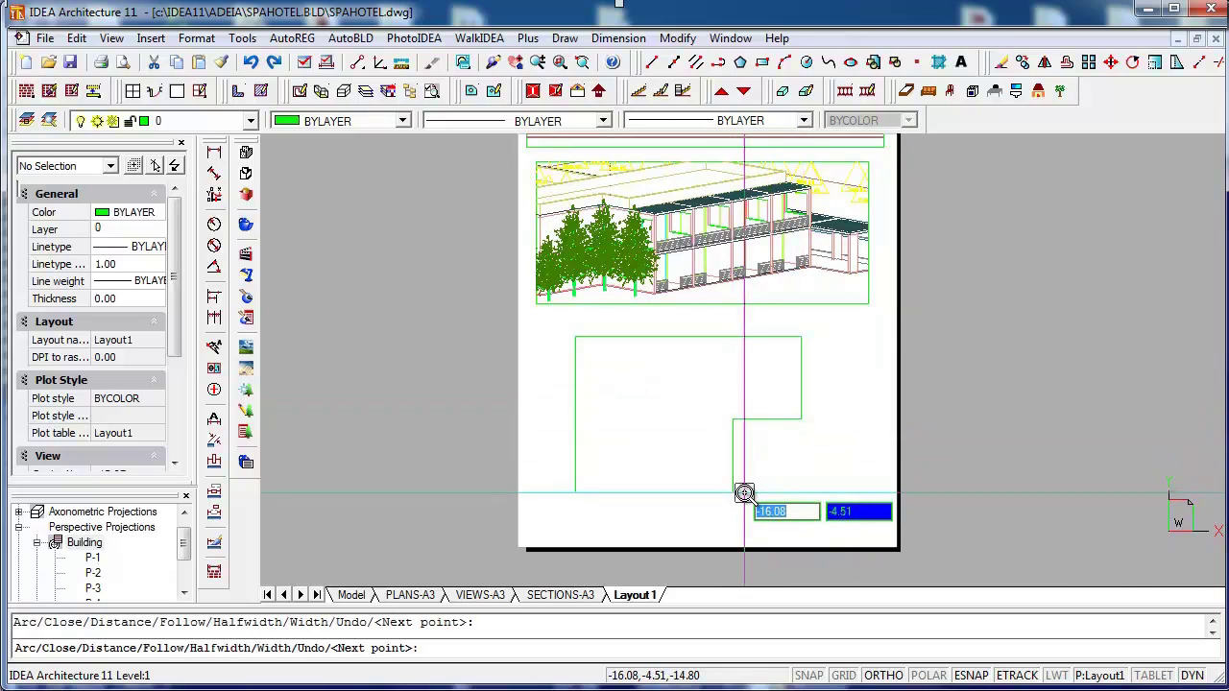
type("C")
key("Return")
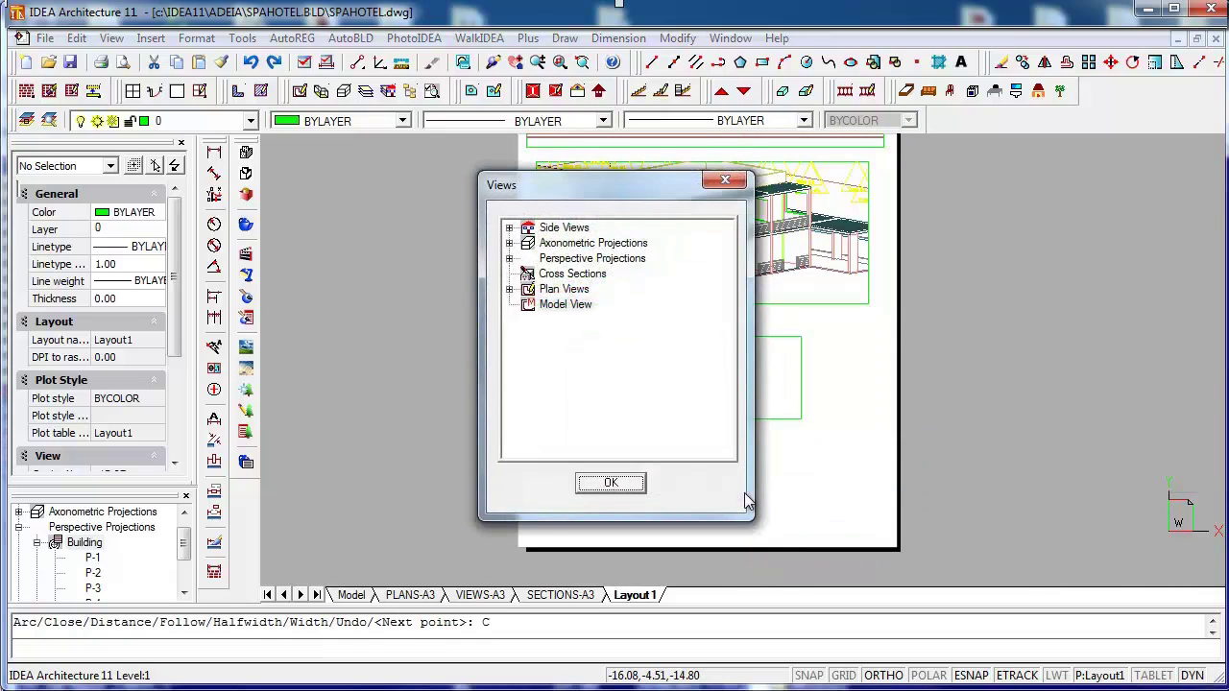
- Assign the Level 2 plan view at 3.70 to the polygonal viewport and return to paper space
left_click(509, 289)
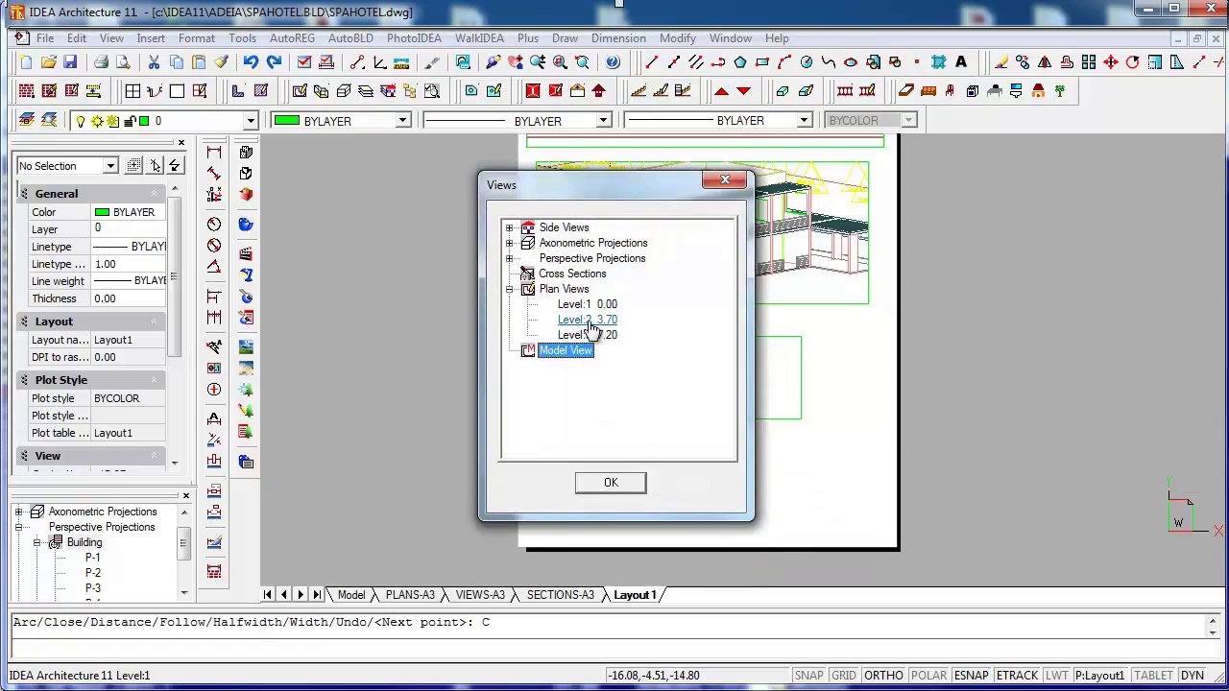
double_click(589, 321)
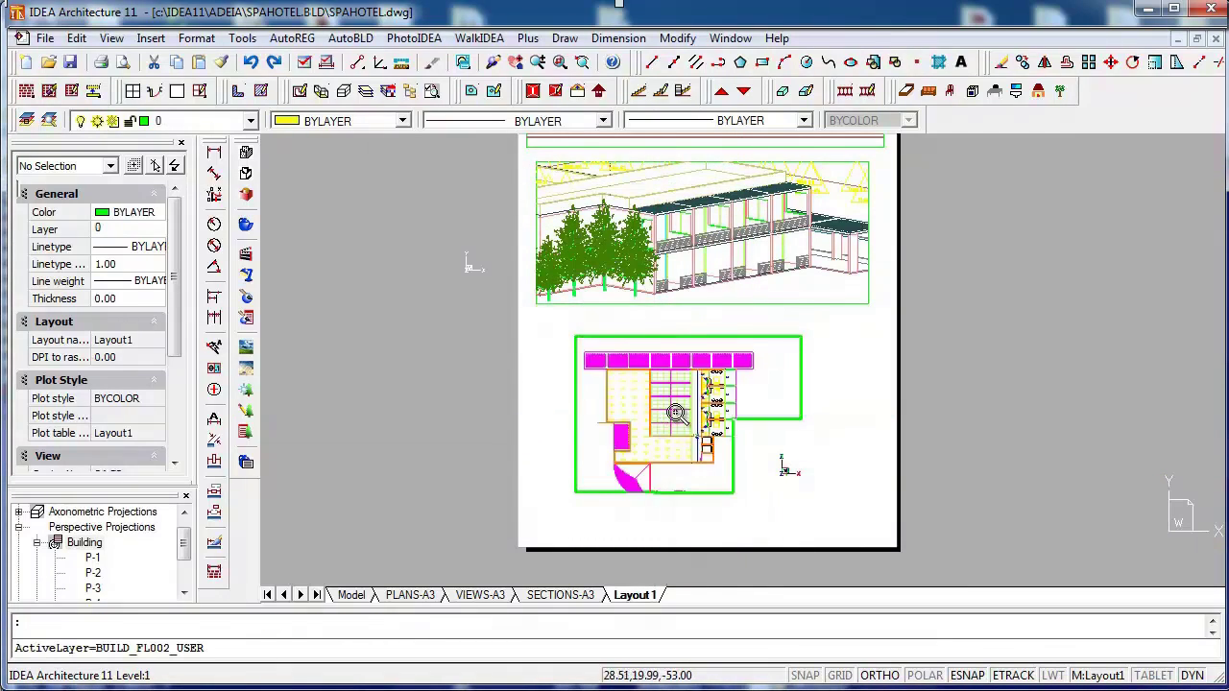
double_click(801, 497)
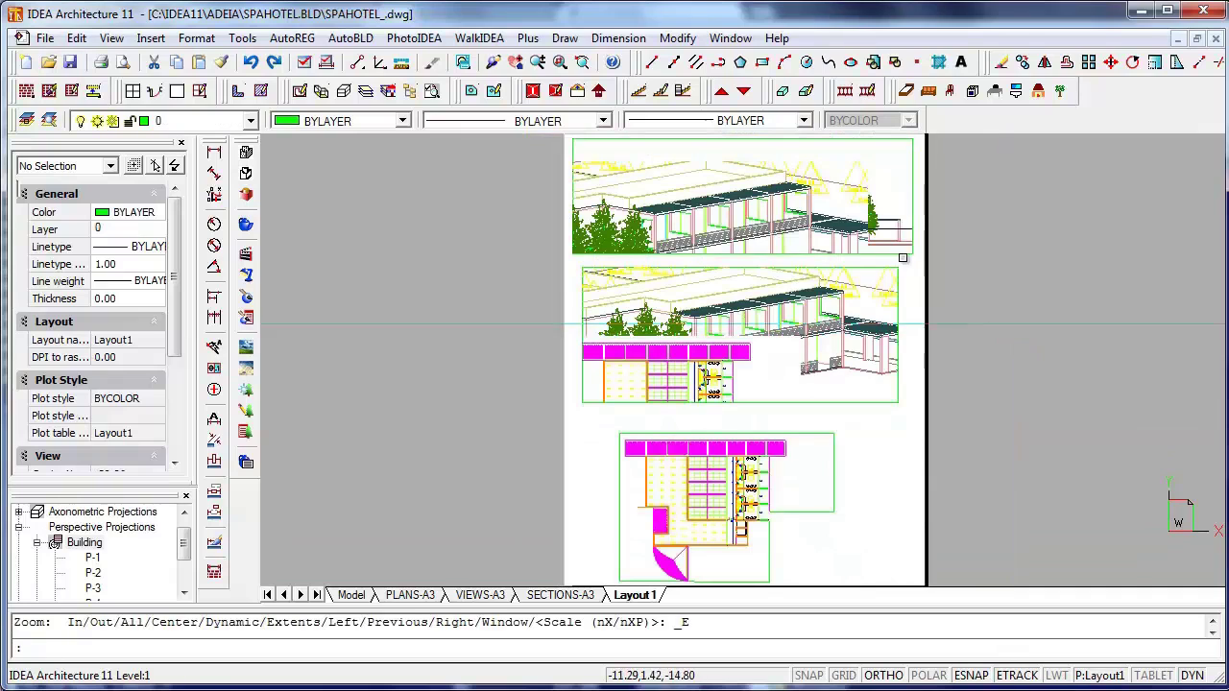
- Open the SECTIONS-A3 and VIEWS-A3 layouts to review their viewports and title blocks
left_click(569, 593)
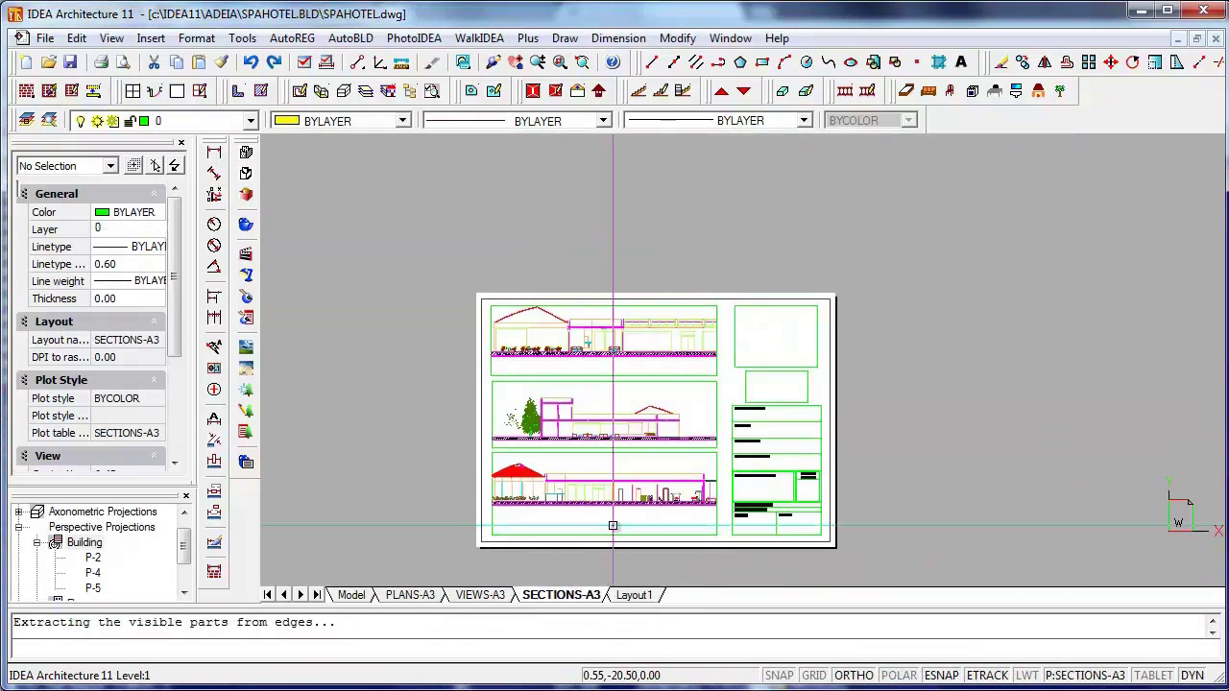
left_click(484, 596)
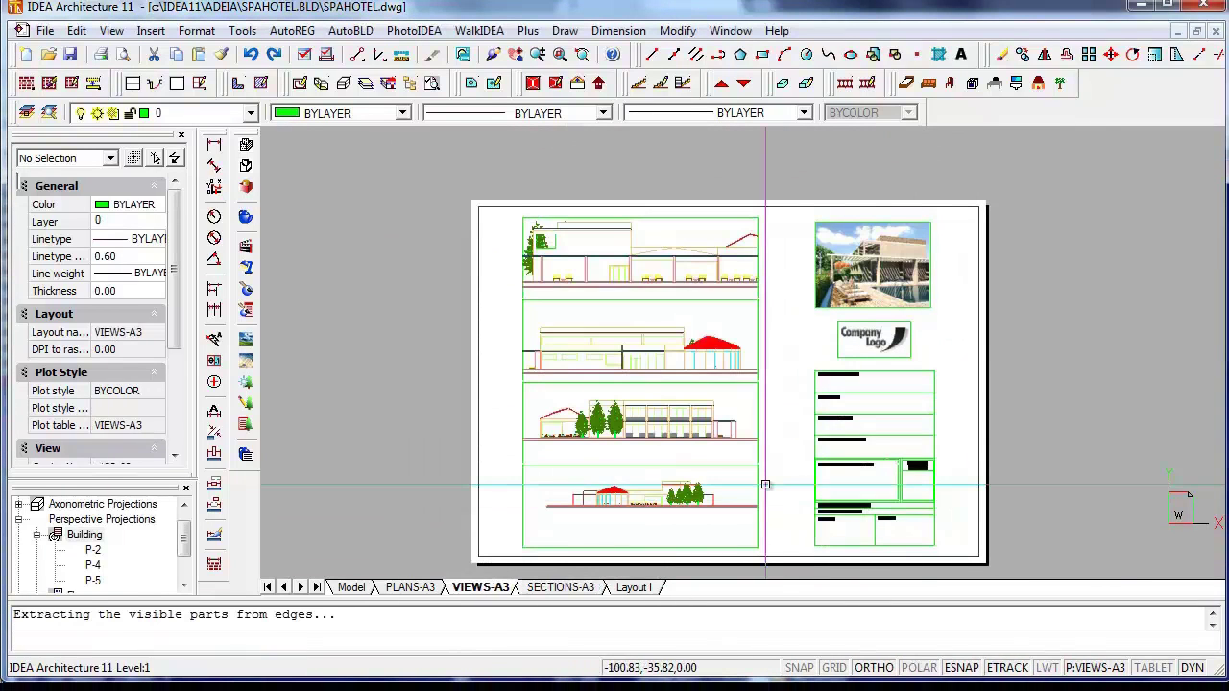
scroll(766, 473, "up", 4)
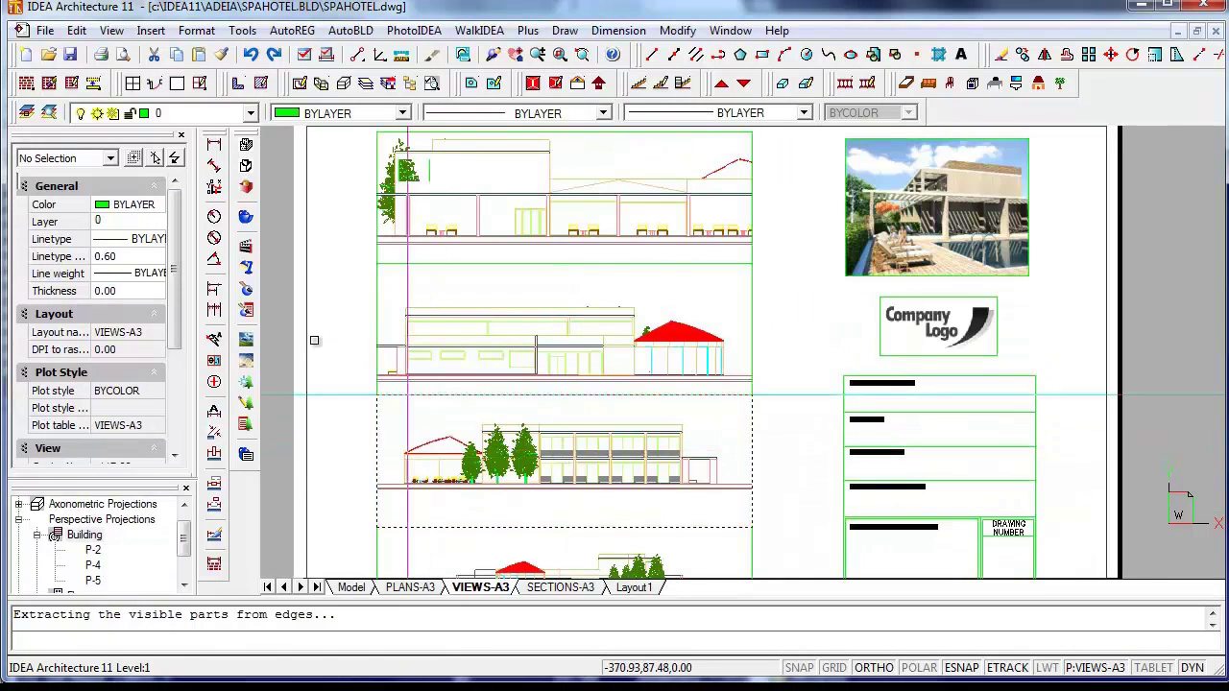
- Open the page setup of the VIEWS-A3 layout and set its paper size to A3
right_click(468, 588)
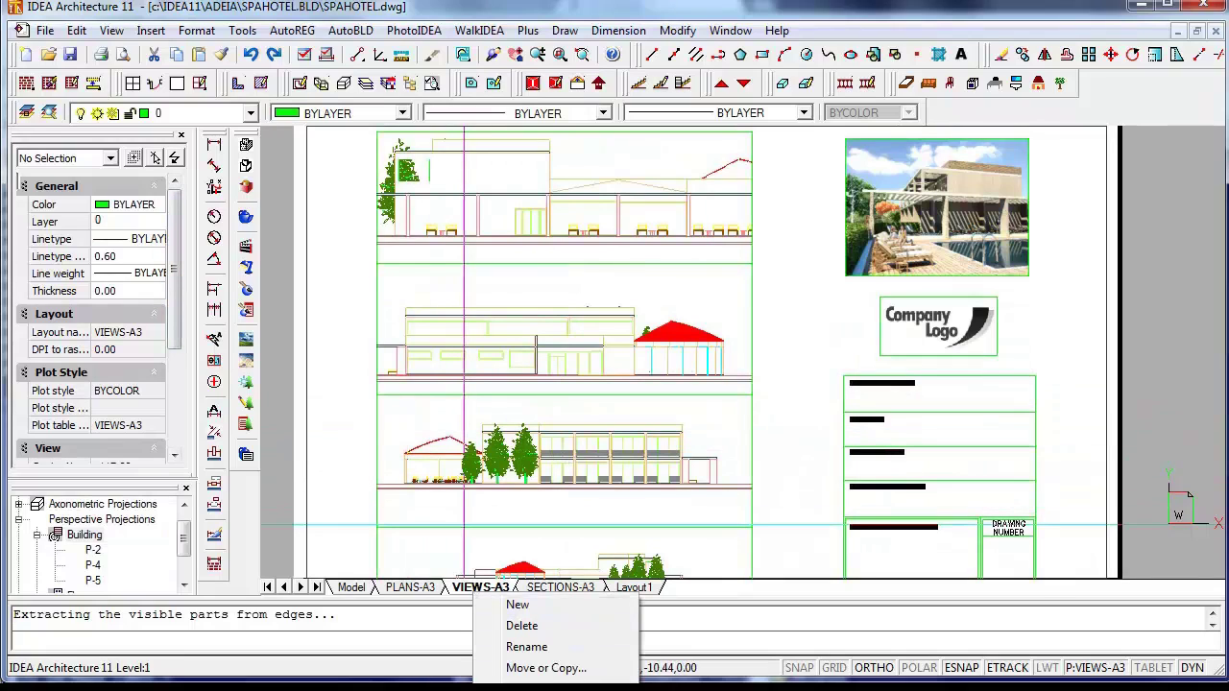
left_click(538, 689)
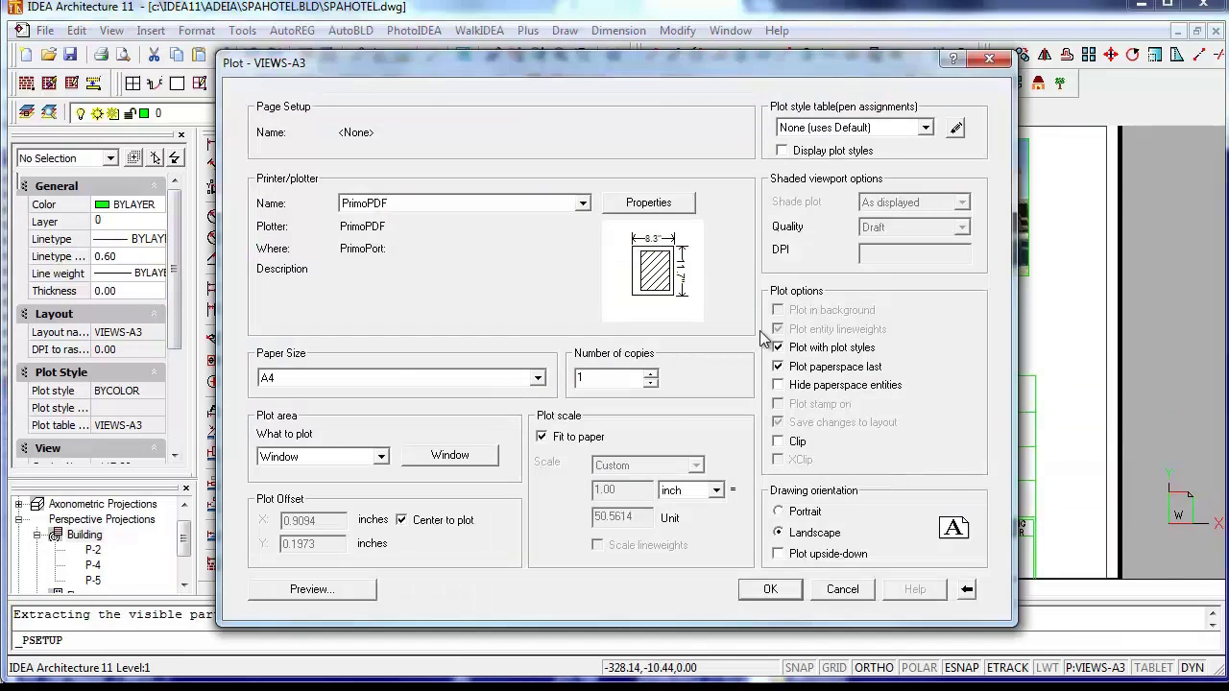
left_click(418, 381)
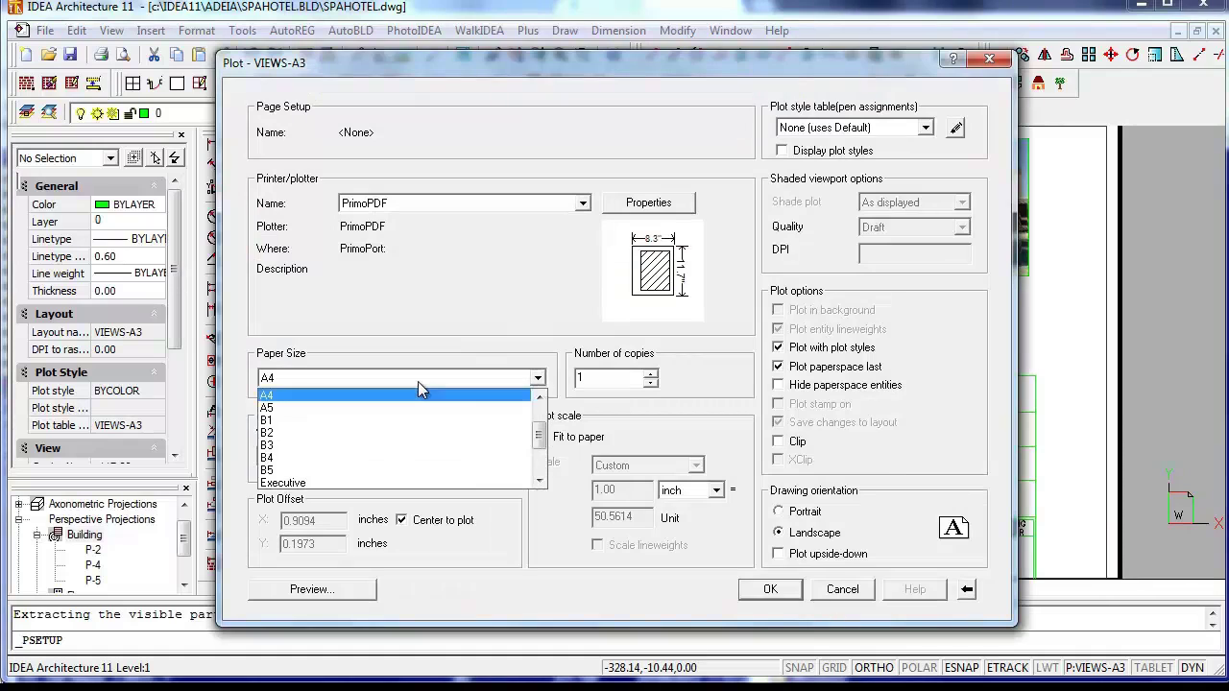
scroll(550, 401, "up", 1)
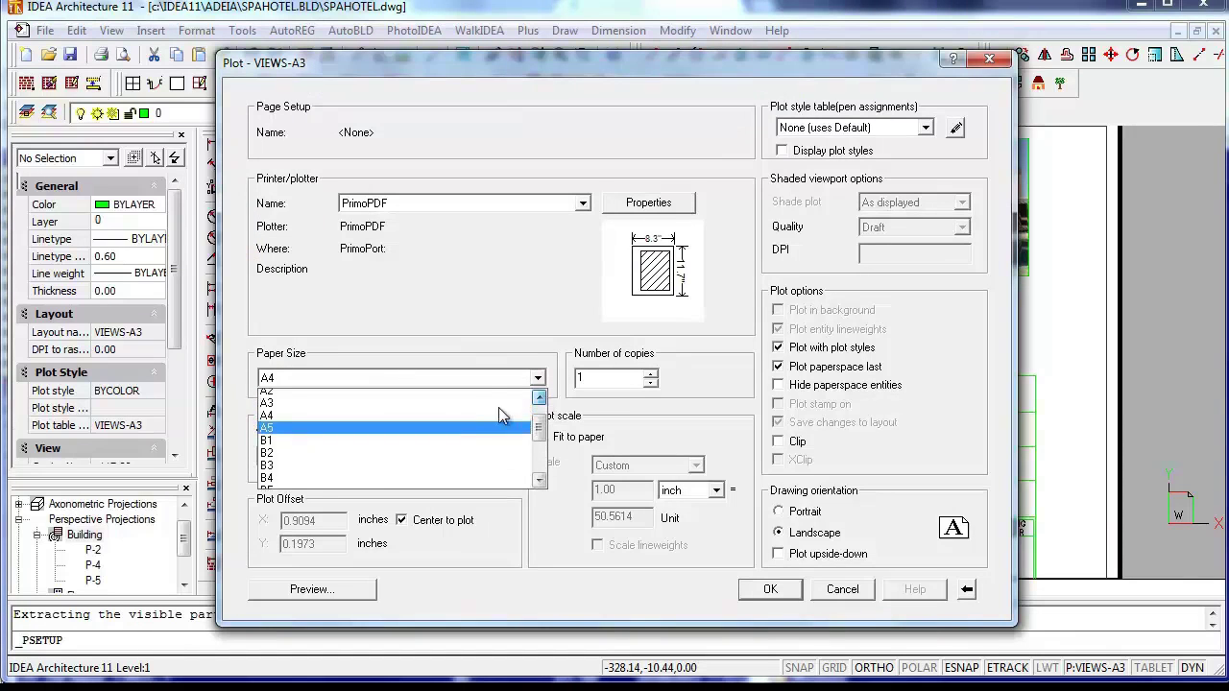
left_click(380, 411)
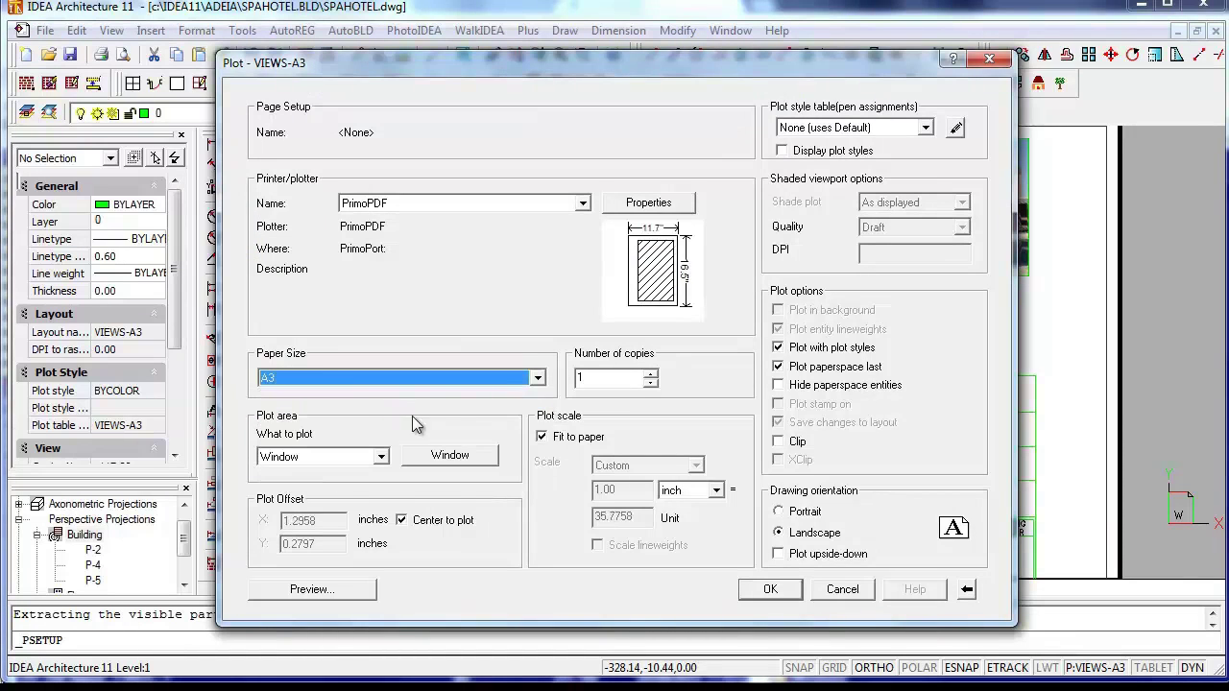
- Define the plot window around the four view viewports and the title block, and accept the VIEWS-A3 plot setup
left_click(519, 457)
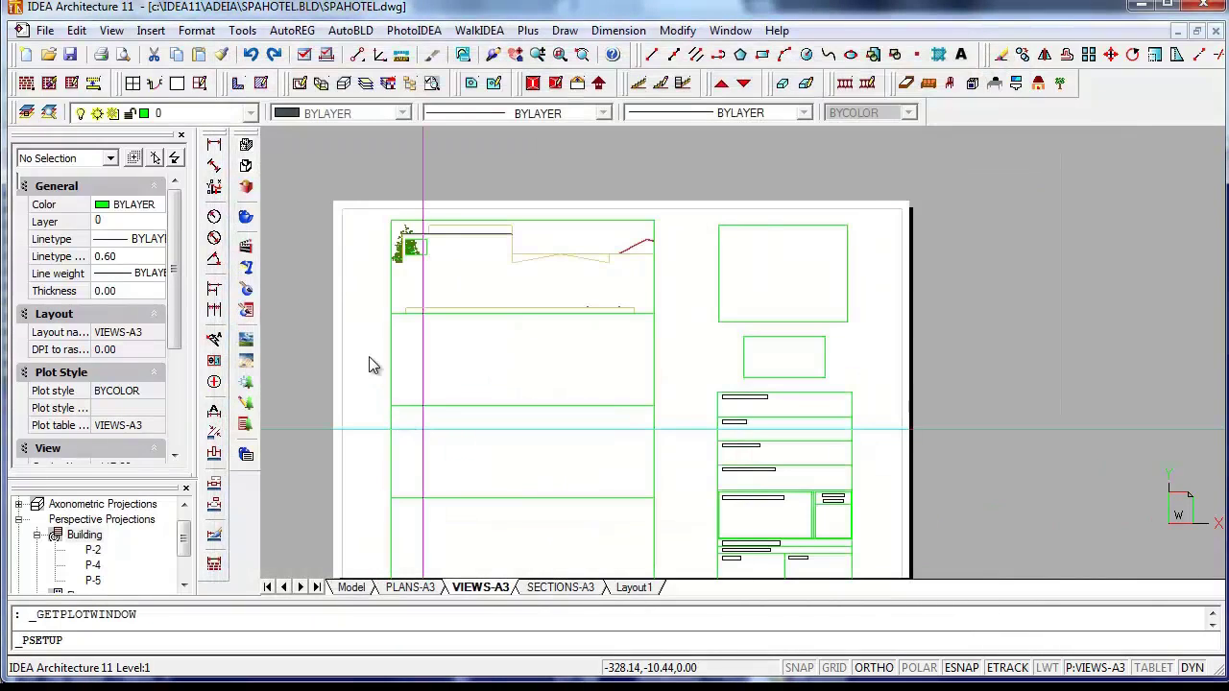
left_click(385, 214)
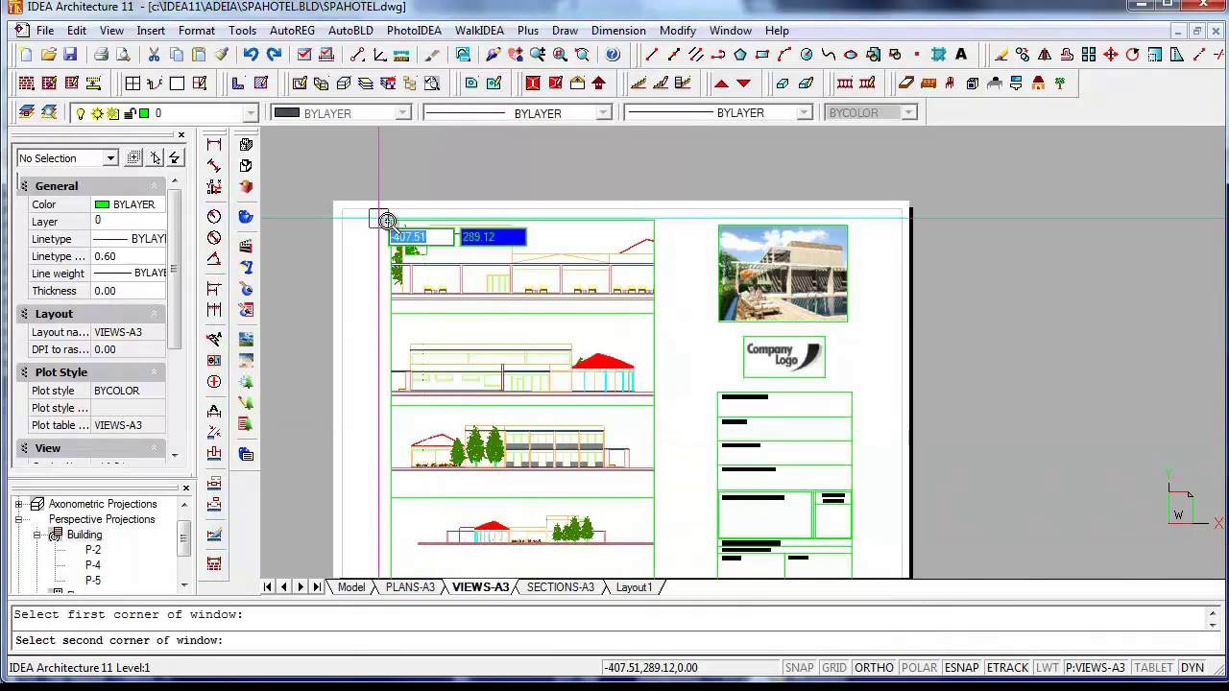
scroll(477, 261, "down", 2)
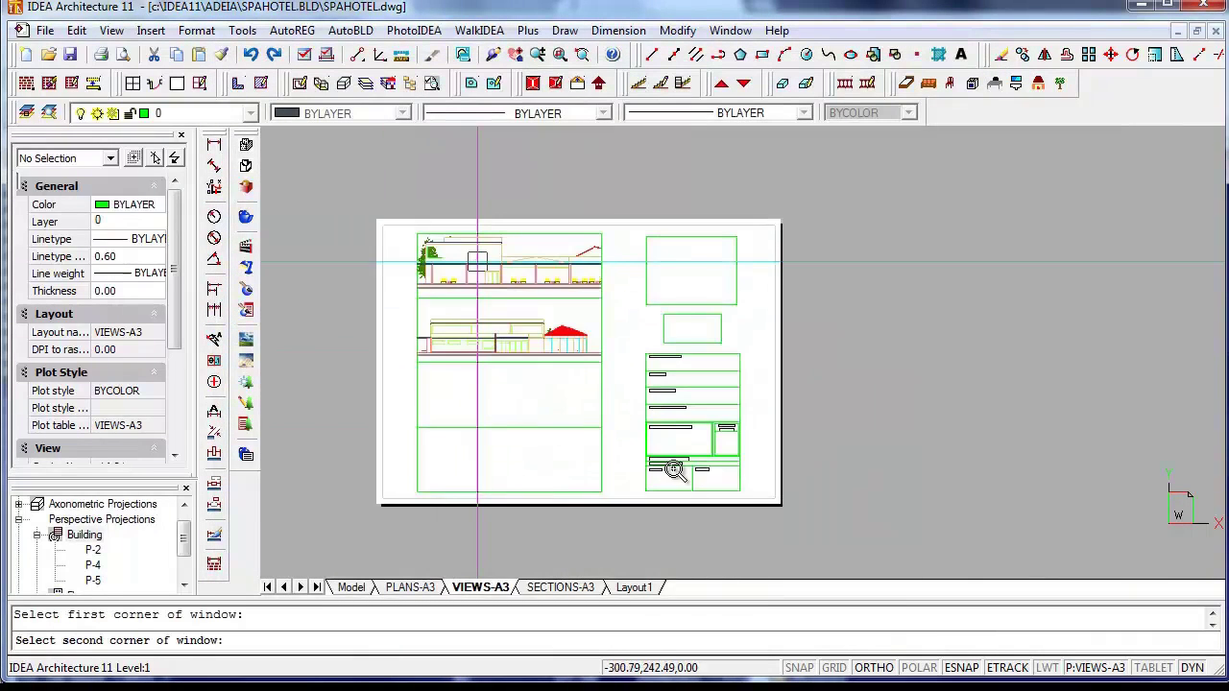
left_click(747, 497)
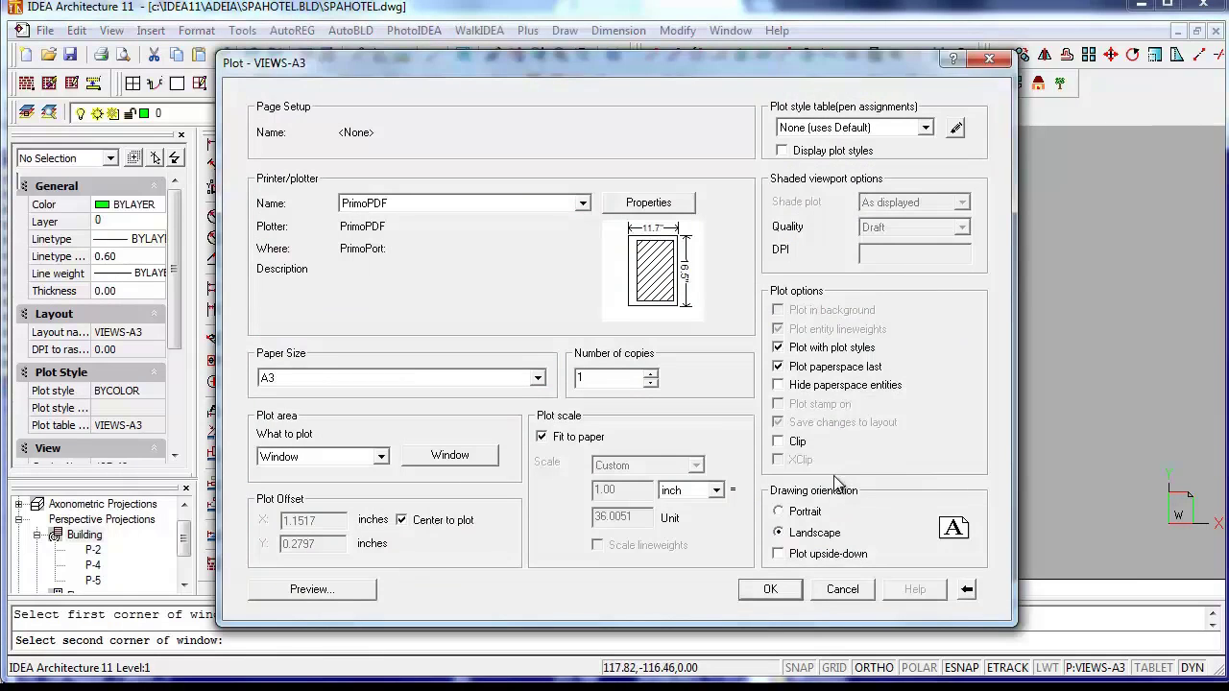
left_click(786, 589)
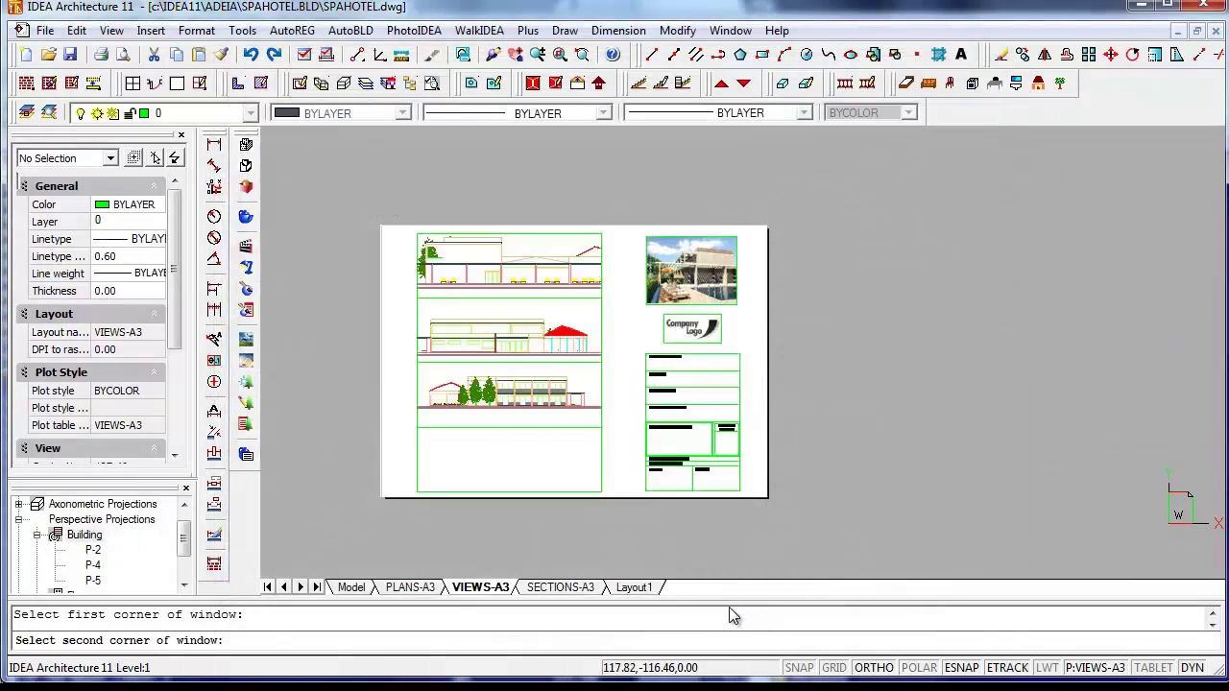
- Switch to model space, examine the publish options and output formats for the sheet list, and close without publishing
left_click(351, 587)
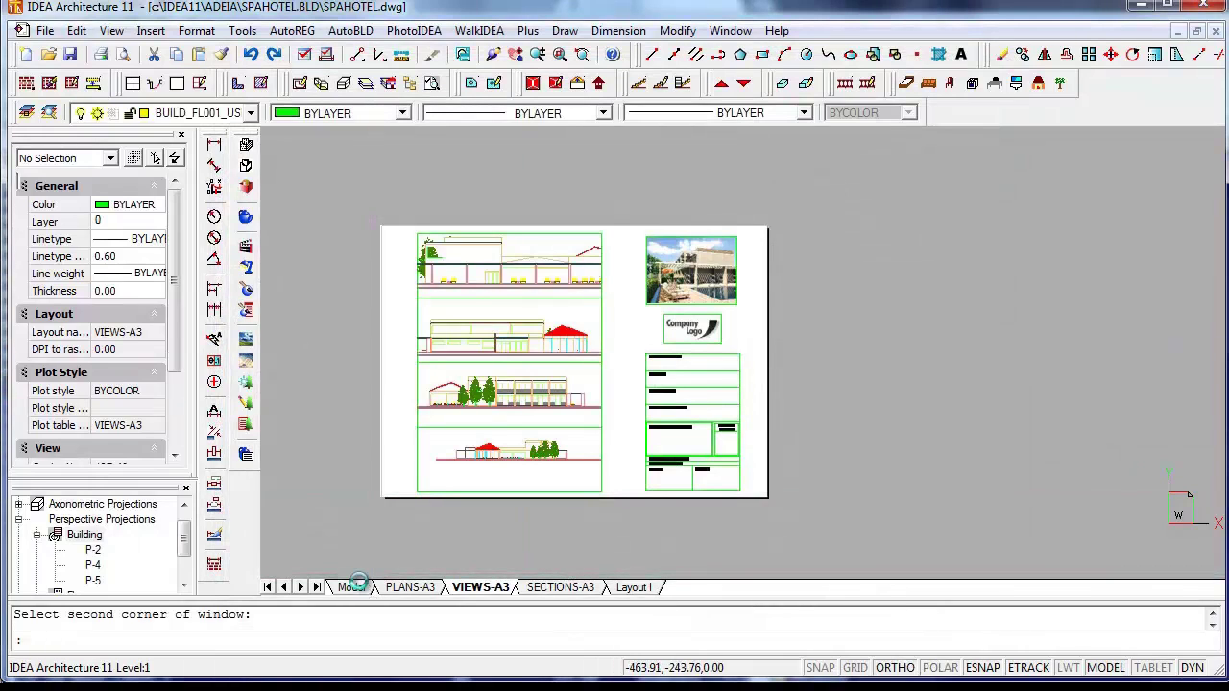
left_click(44, 31)
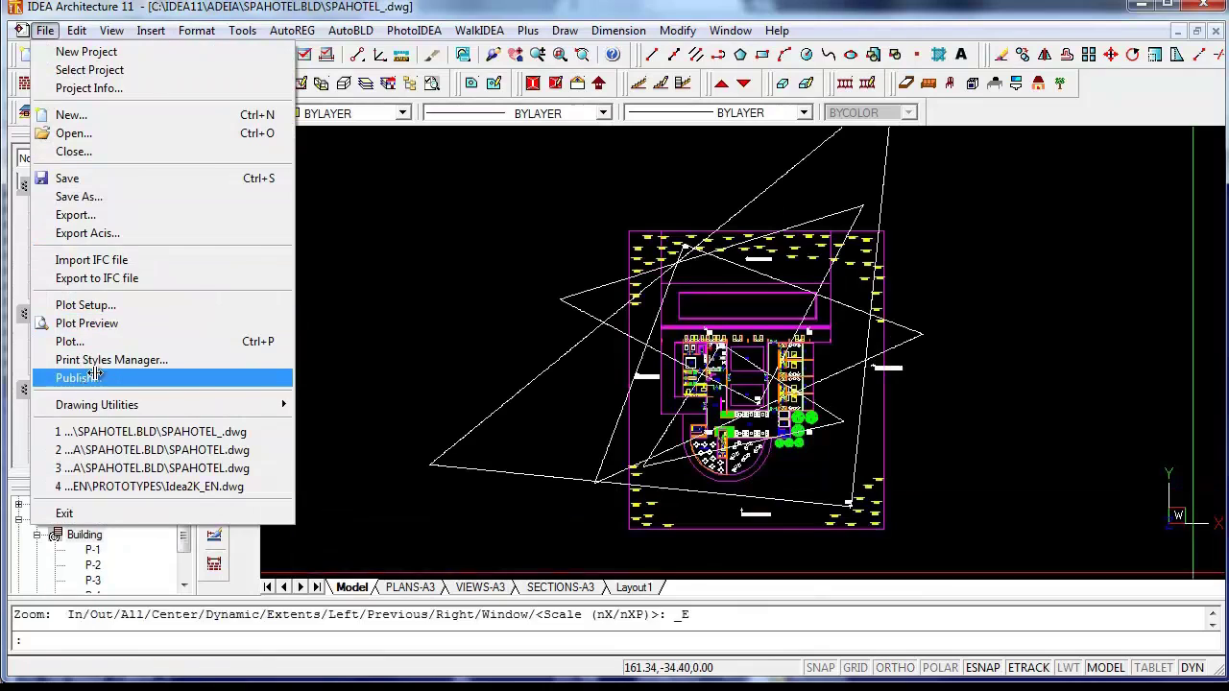
left_click(93, 377)
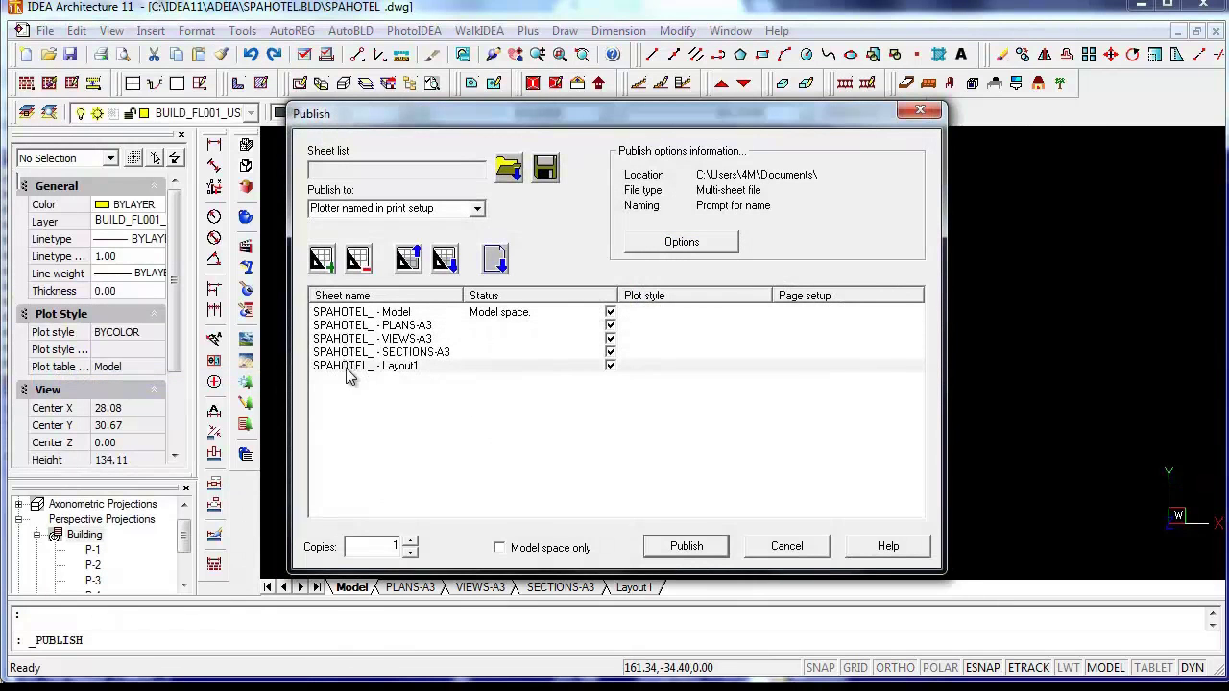
left_click(656, 244)
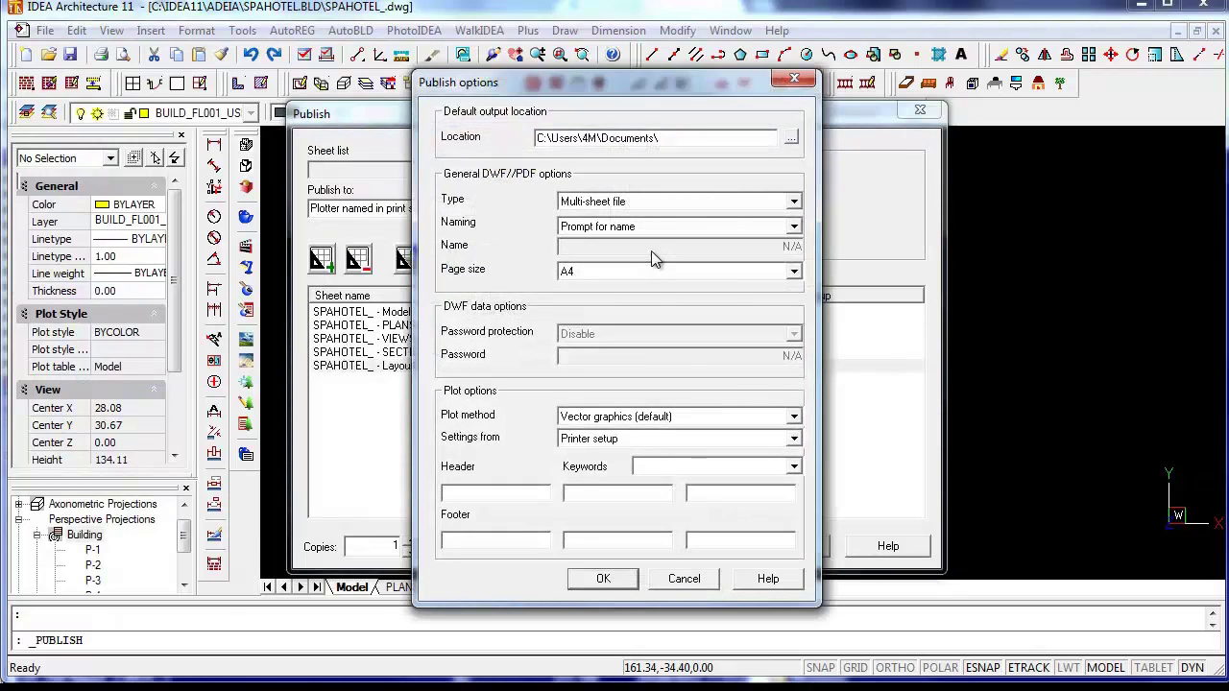
left_click(795, 79)
left_click(477, 209)
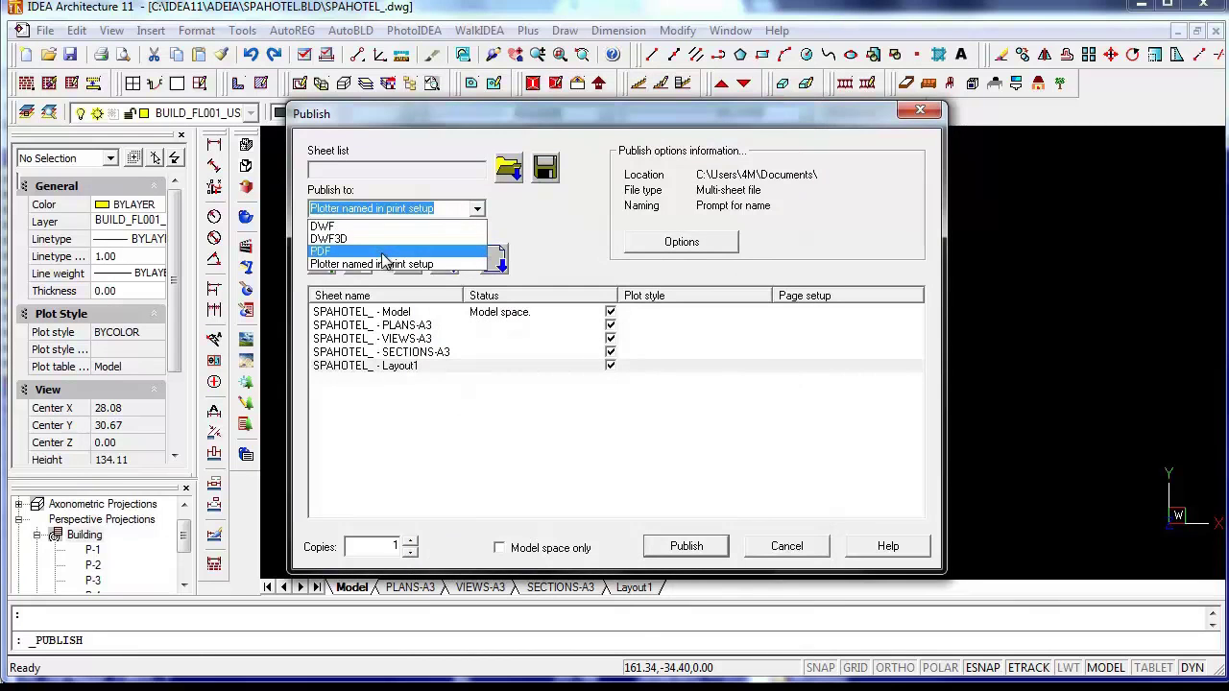
key("Escape")
key("Escape")
- Examine the model's plot settings and the PrimoPDF printer configuration with its save file types, and leave without plotting
left_click(50, 31)
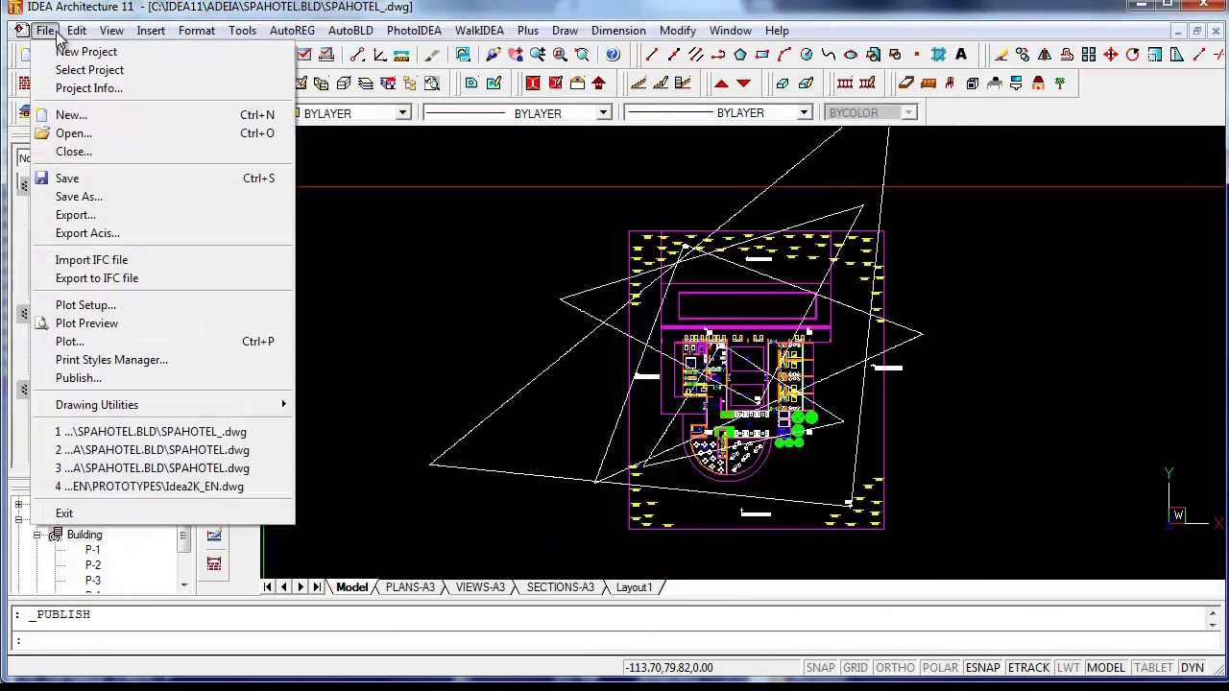
left_click(77, 341)
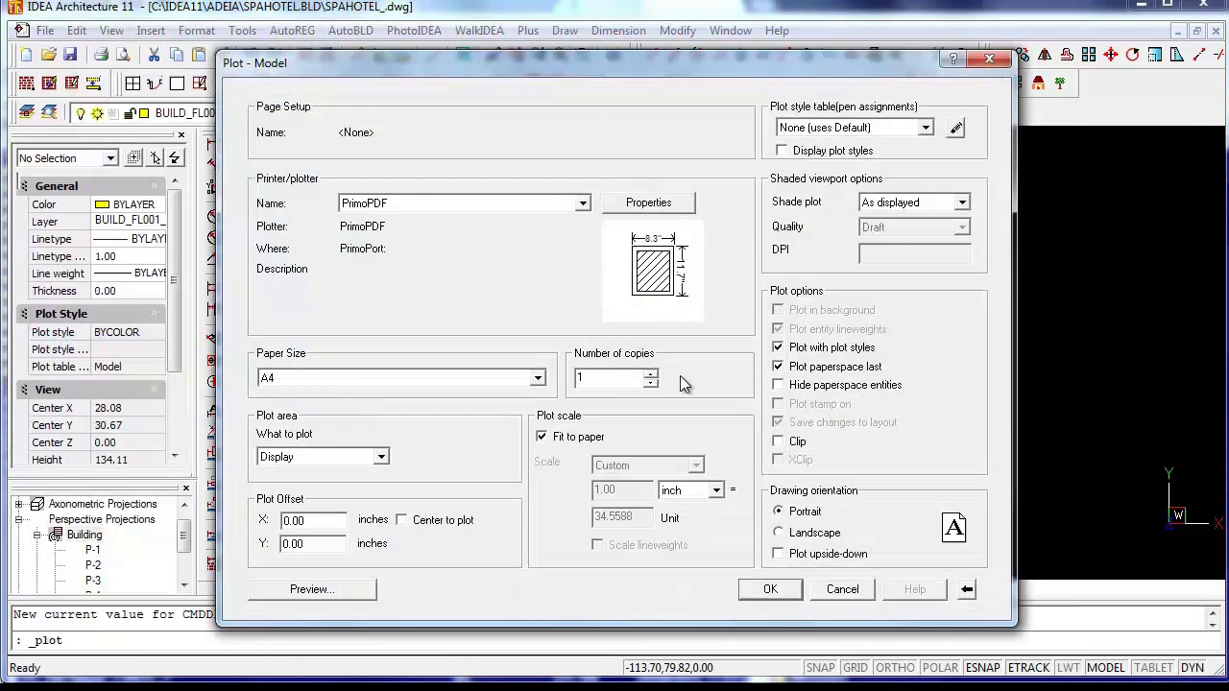
left_click(648, 203)
left_click(751, 511)
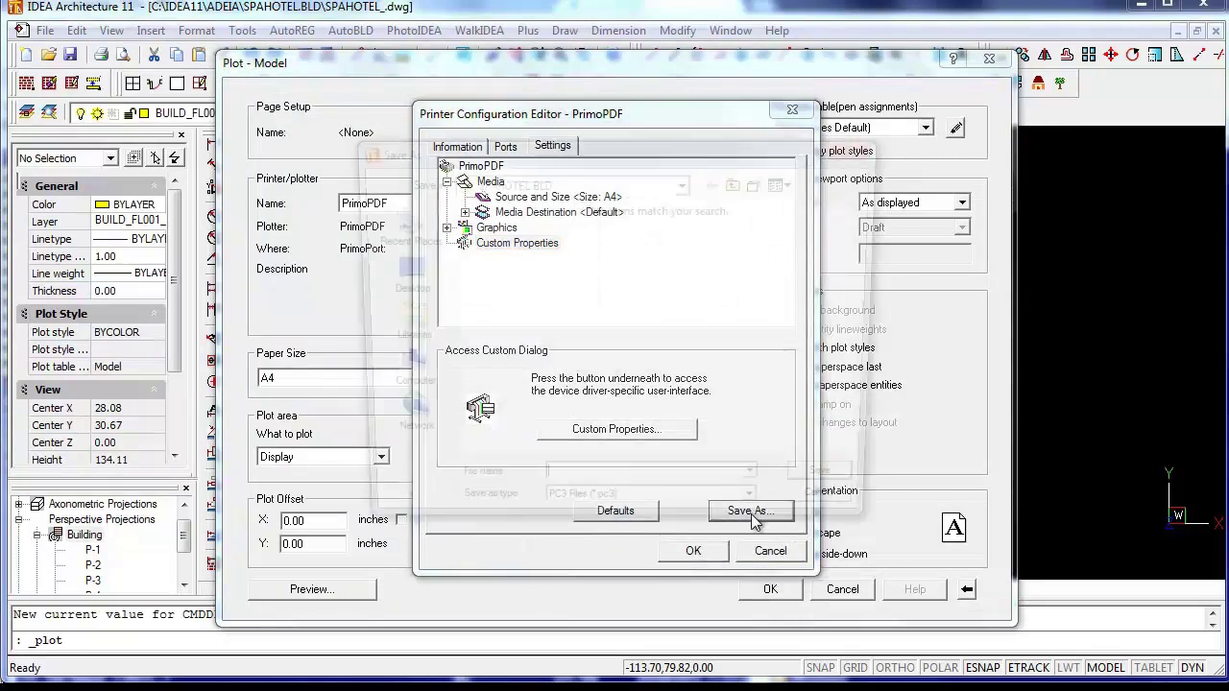
left_click(751, 517)
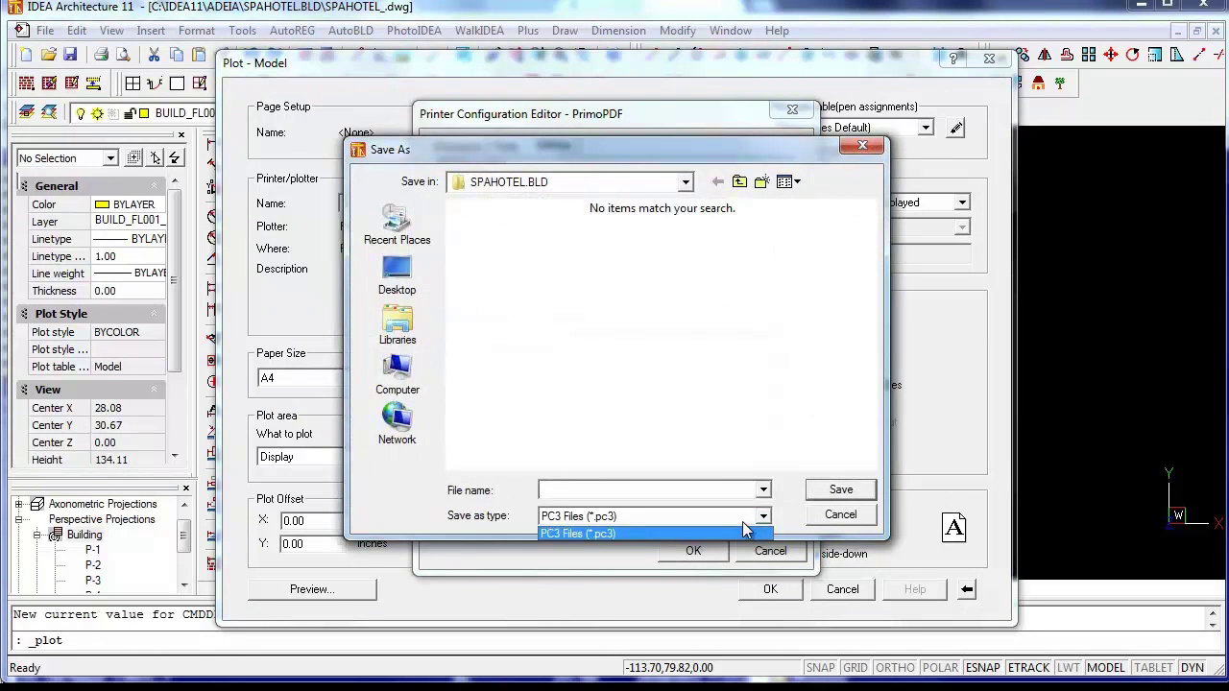
left_click(745, 533)
key("Escape")
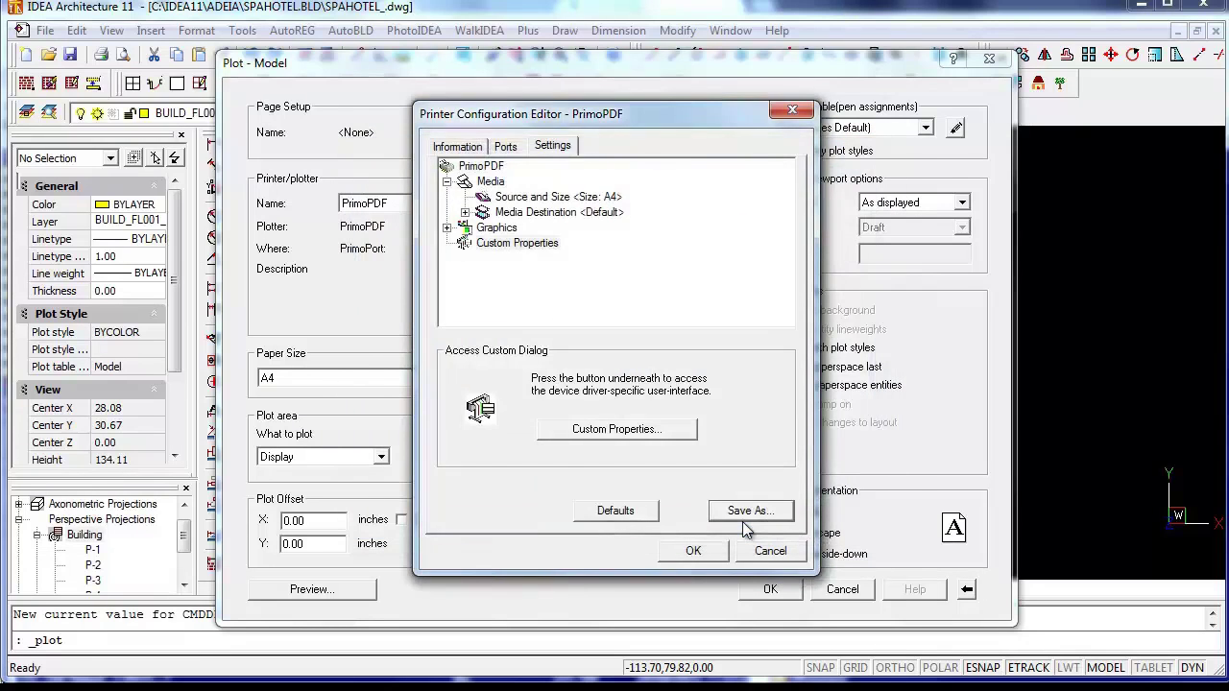
key("Escape")
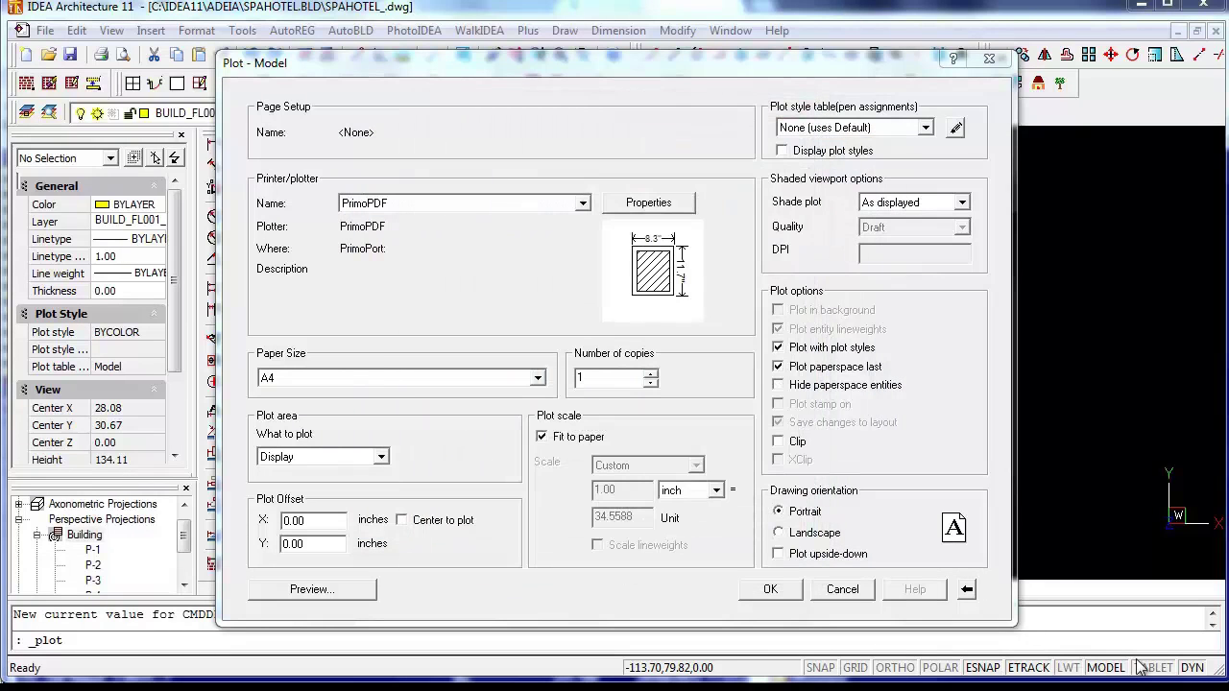
left_click(858, 590)
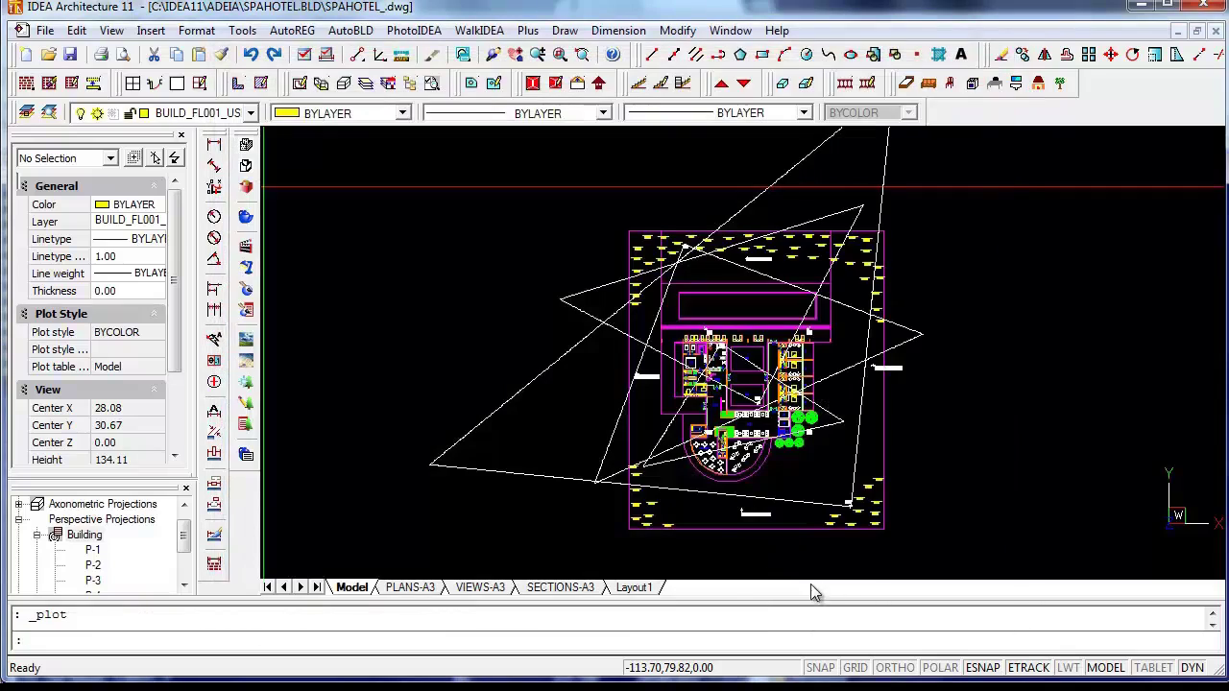